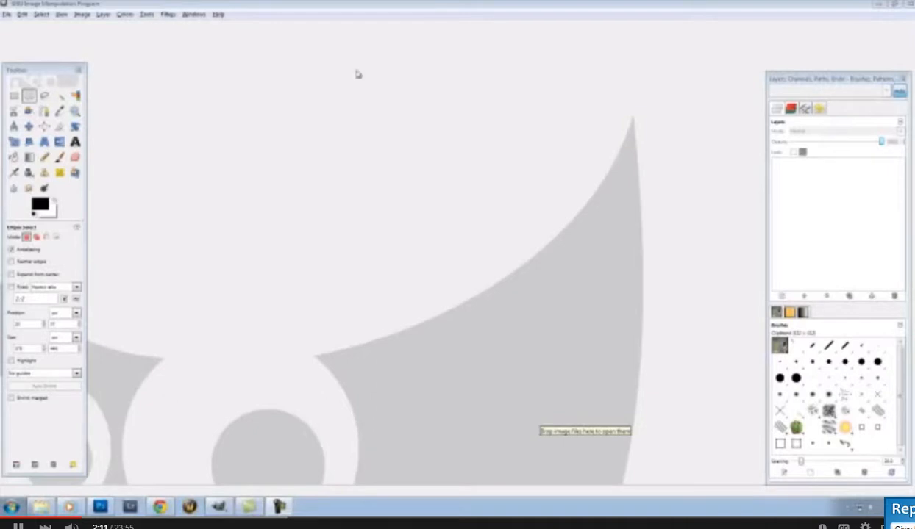
Open TestTemplate.psd from the Pictures > College Sheets folder
left_click(8, 15)
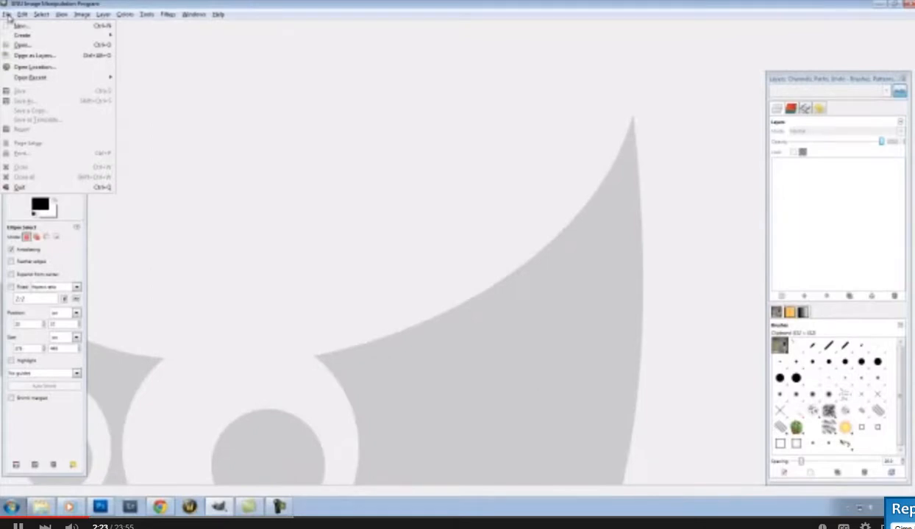
left_click(28, 45)
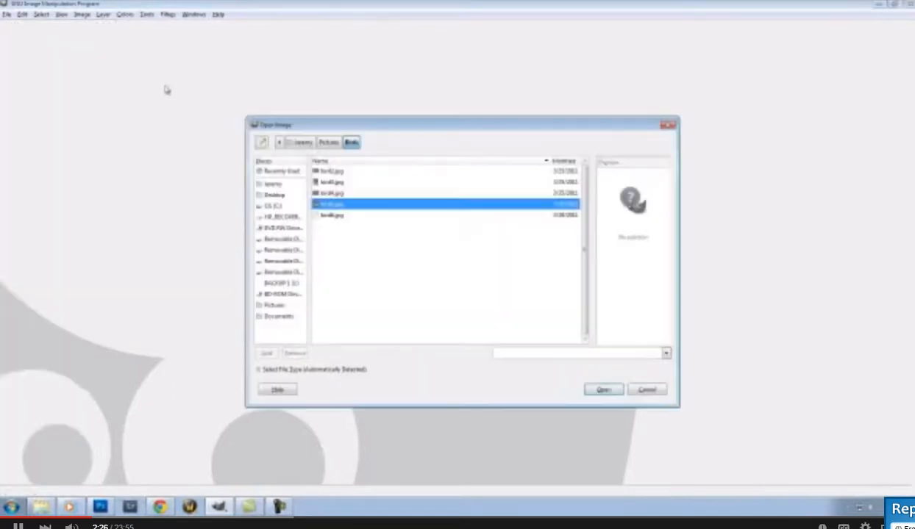
left_click(329, 142)
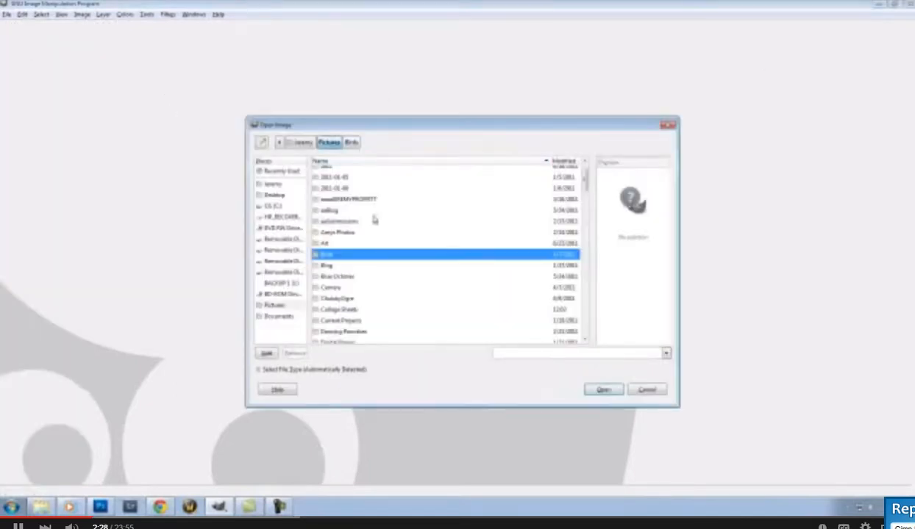
double_click(329, 309)
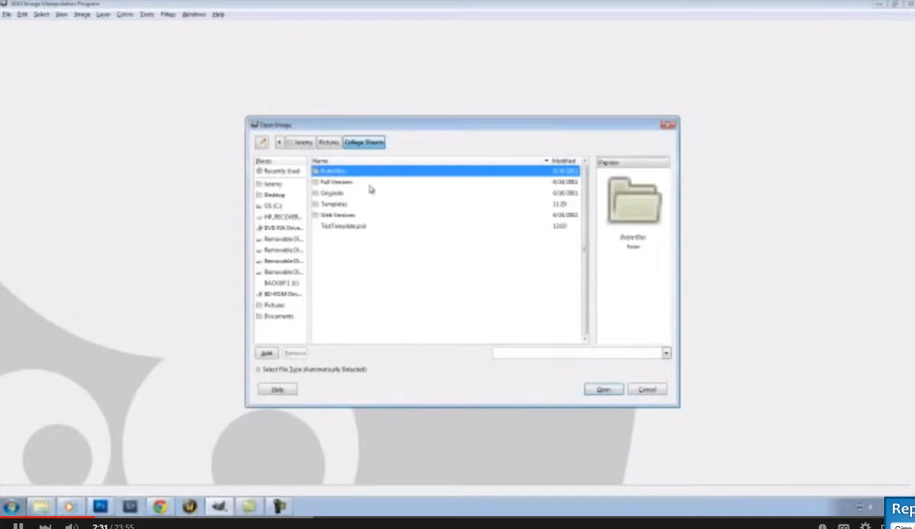
left_click(350, 229)
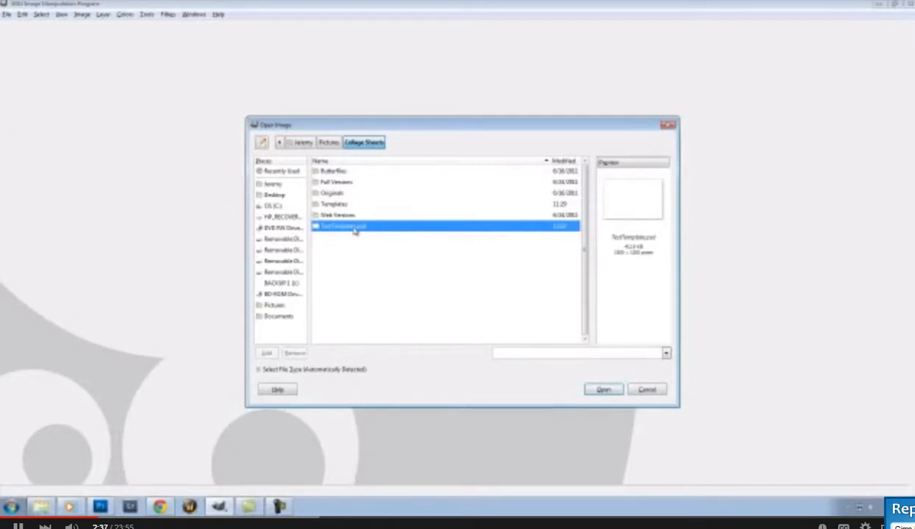
left_click(599, 390)
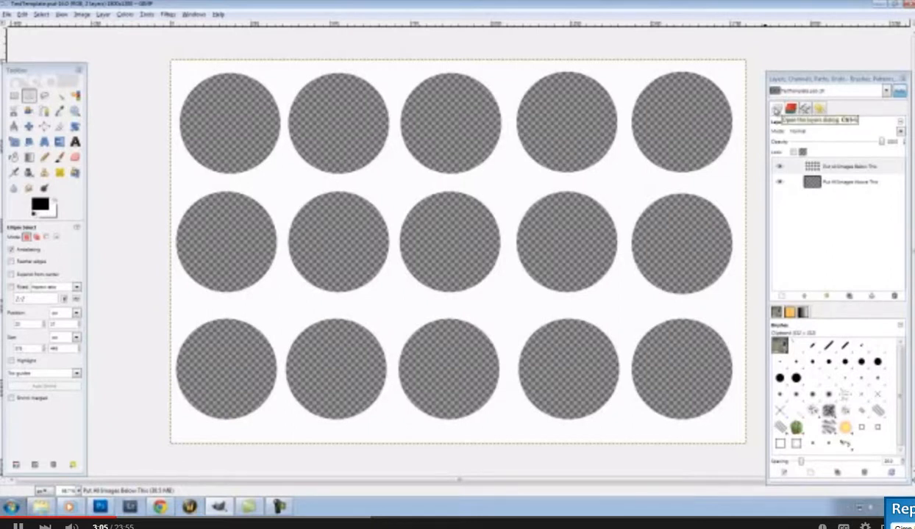
left_click(778, 111)
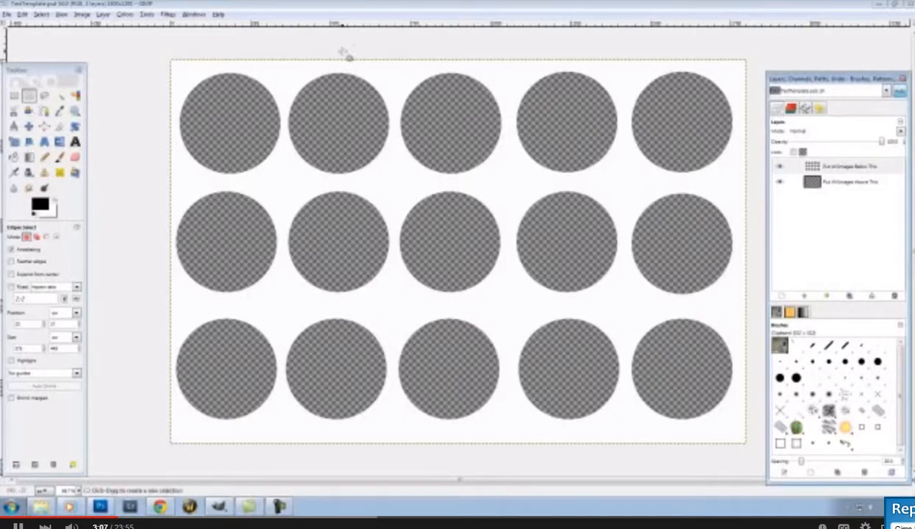
left_click(194, 14)
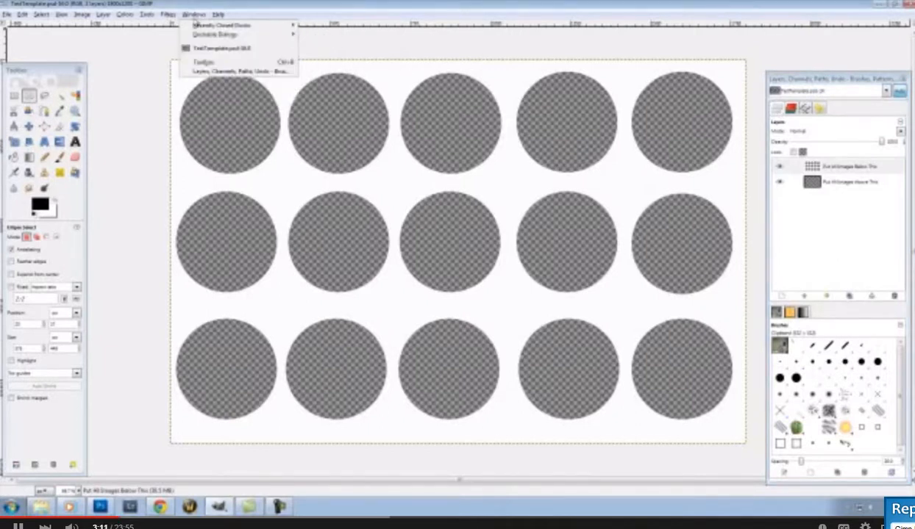
left_click(856, 212)
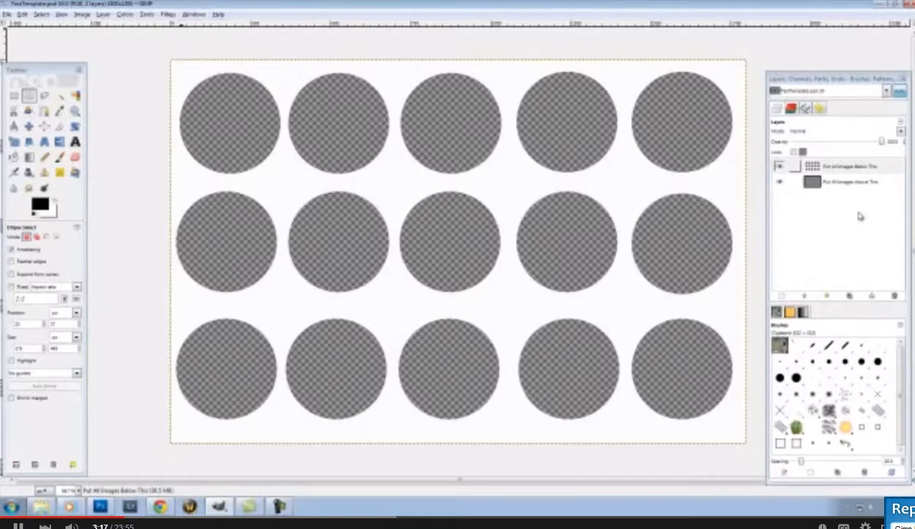
left_click(827, 184)
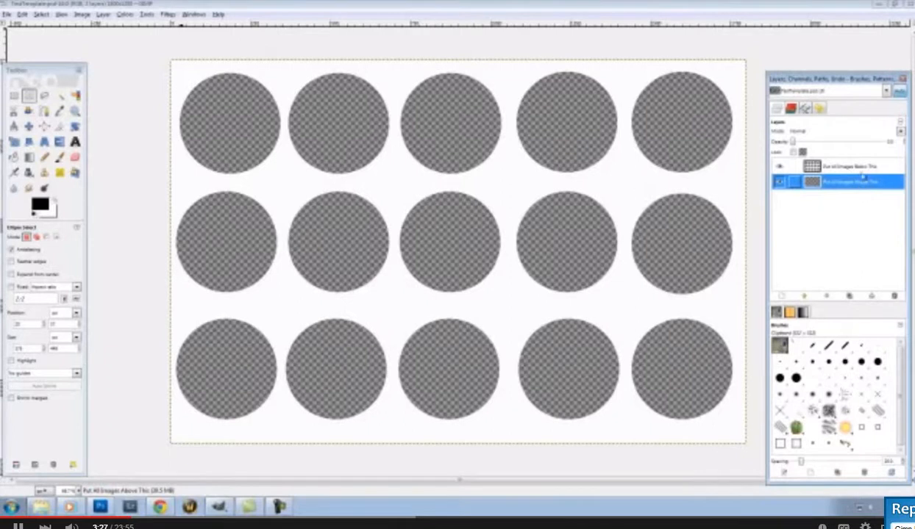
left_click(864, 169)
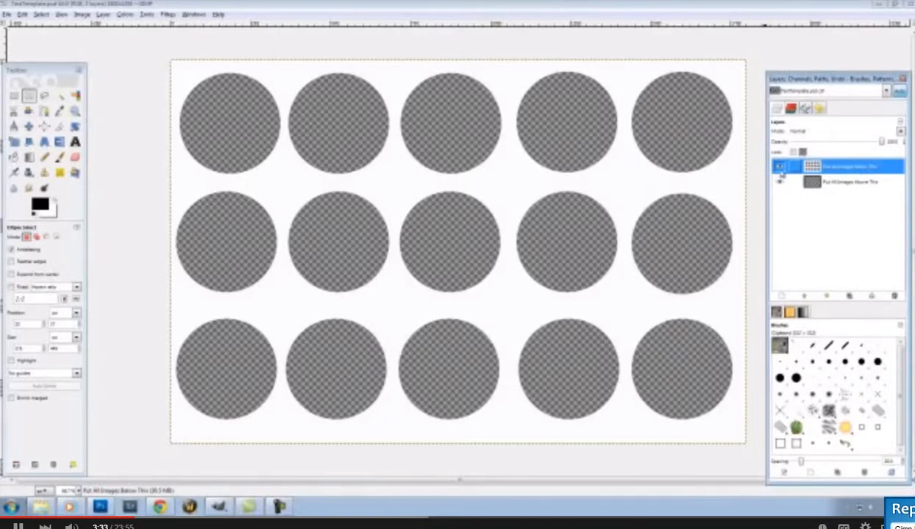
left_click(780, 168)
left_click(780, 169)
left_click(780, 169)
left_click(780, 168)
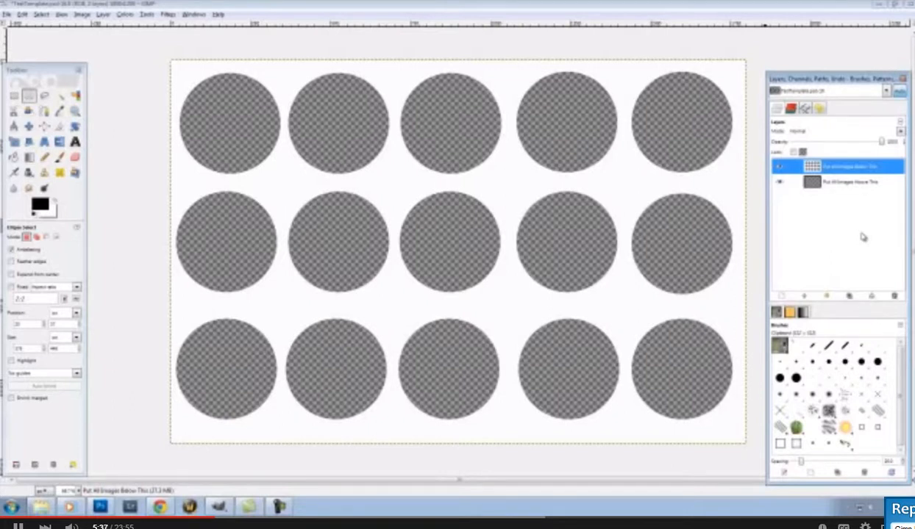
Open bird5.jpg from Pictures > Birds and move its window over the template
left_click(7, 15)
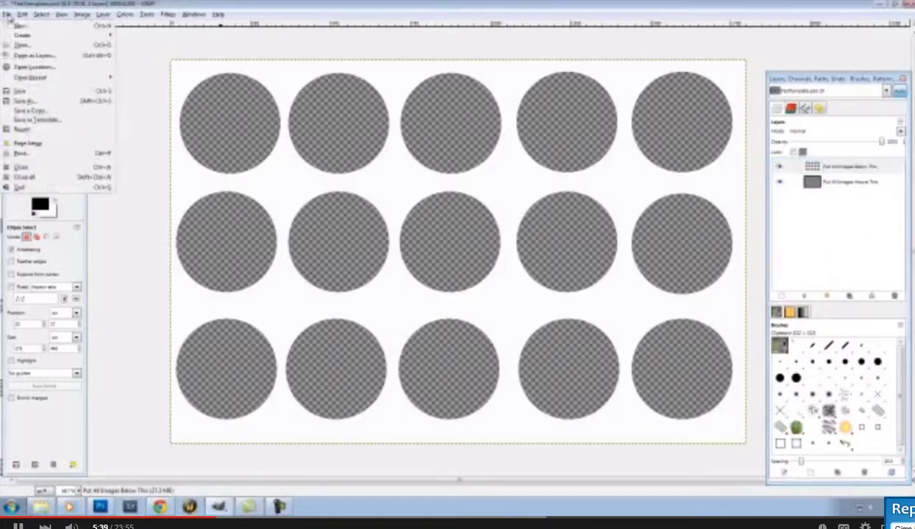
left_click(23, 45)
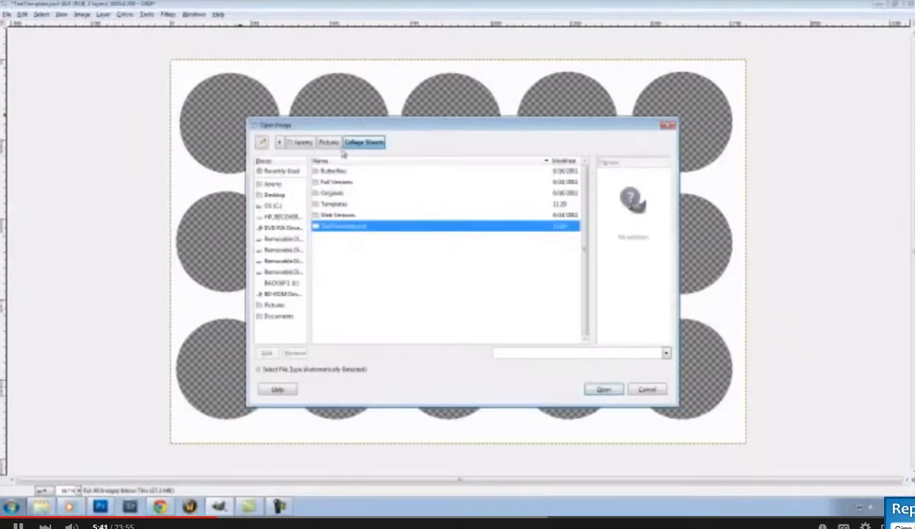
left_click(328, 142)
left_click(328, 205)
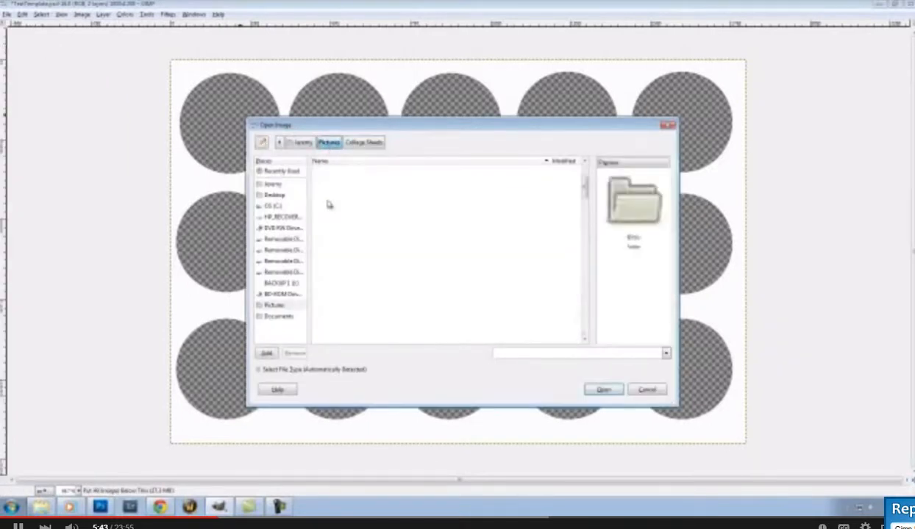
left_click(334, 205)
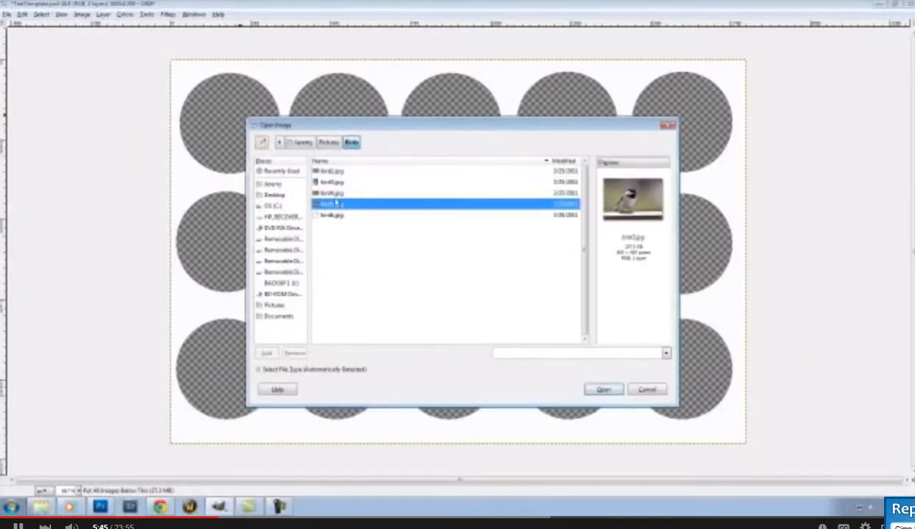
key("Up")
key("Up")
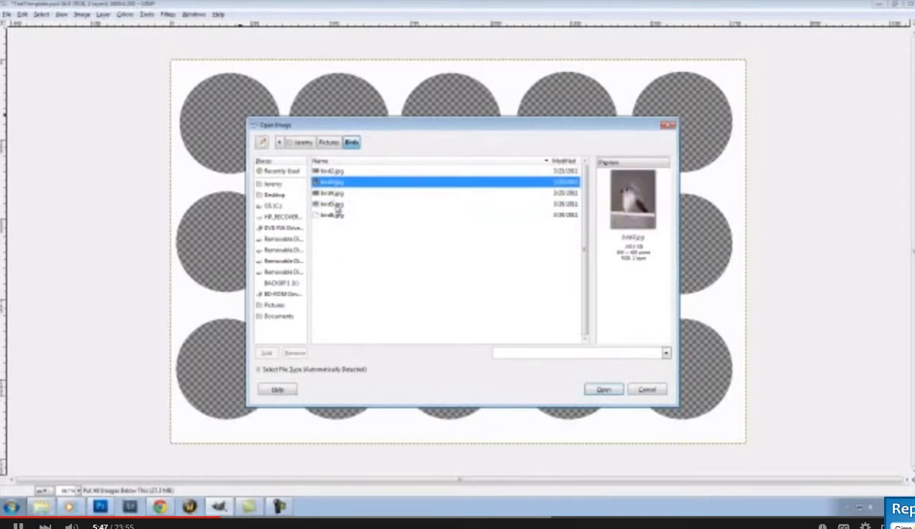
double_click(337, 206)
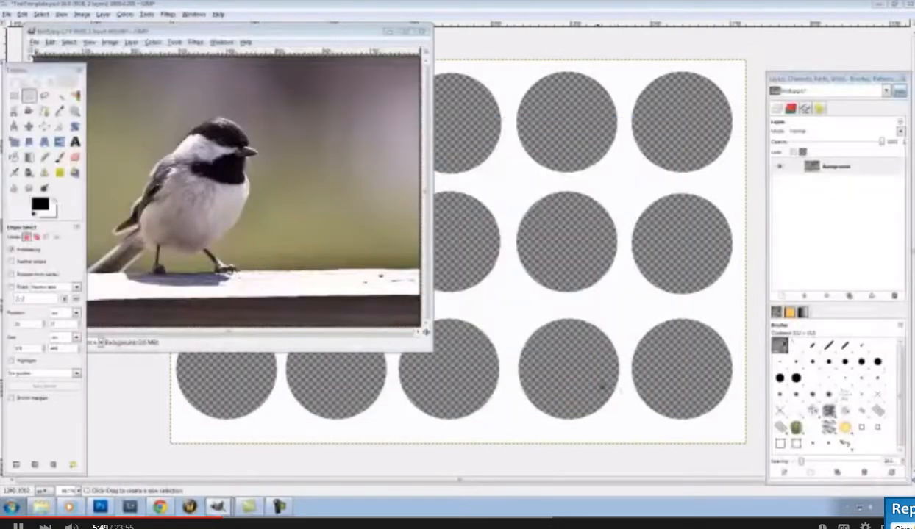
left_click_drag(267, 32, 475, 107)
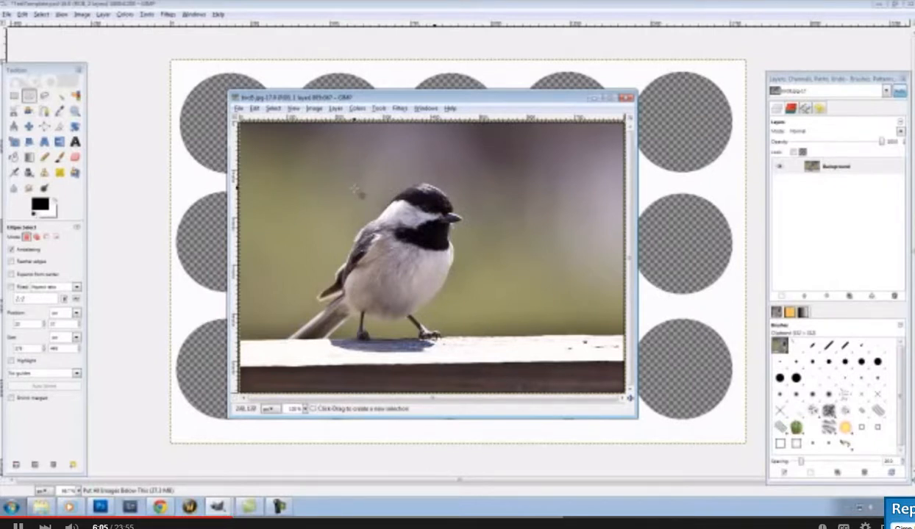
Select all of the chickadee photo, copy it, and minimize its window
left_click(273, 109)
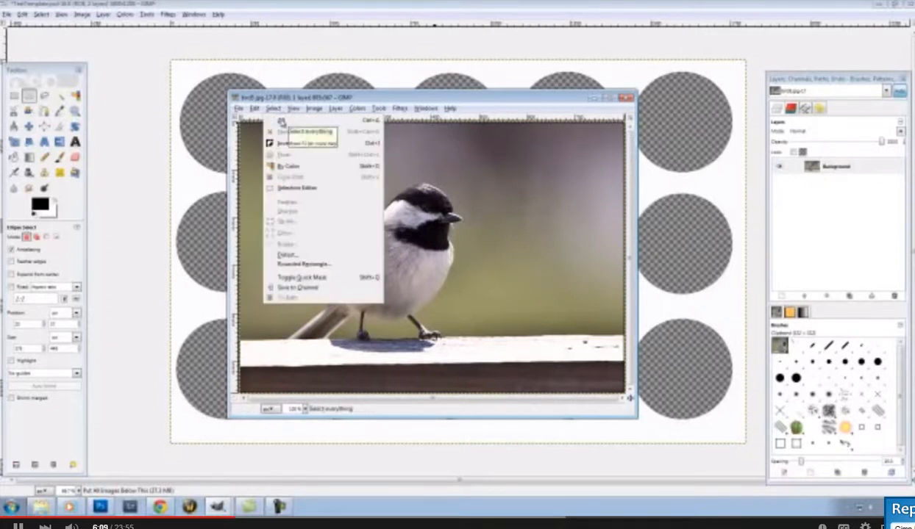
left_click(281, 121)
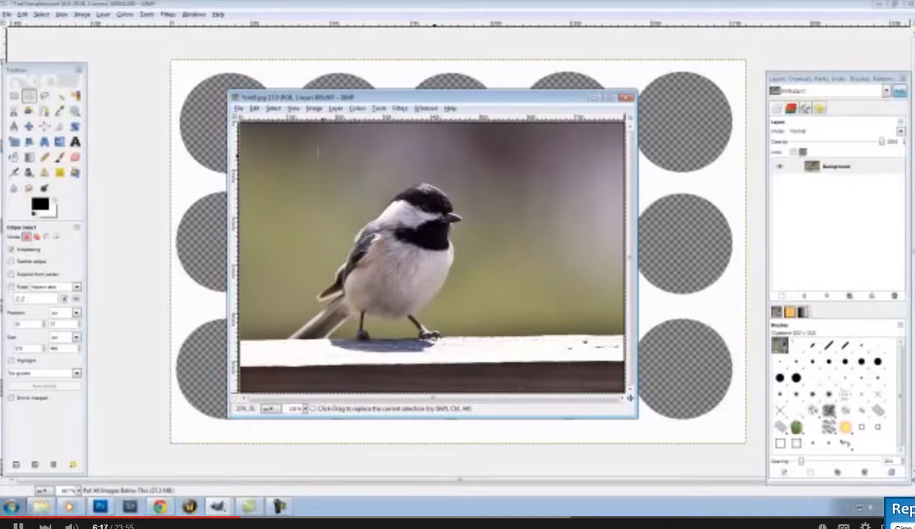
left_click(254, 110)
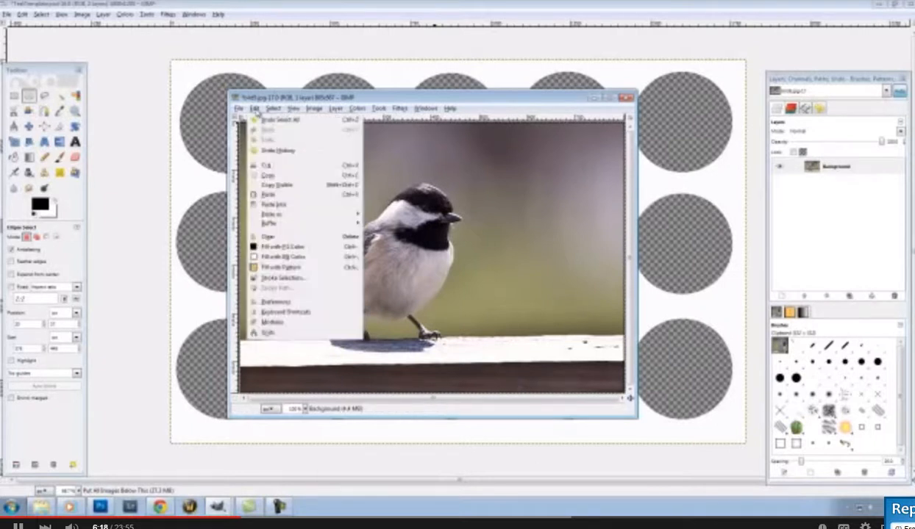
left_click(271, 177)
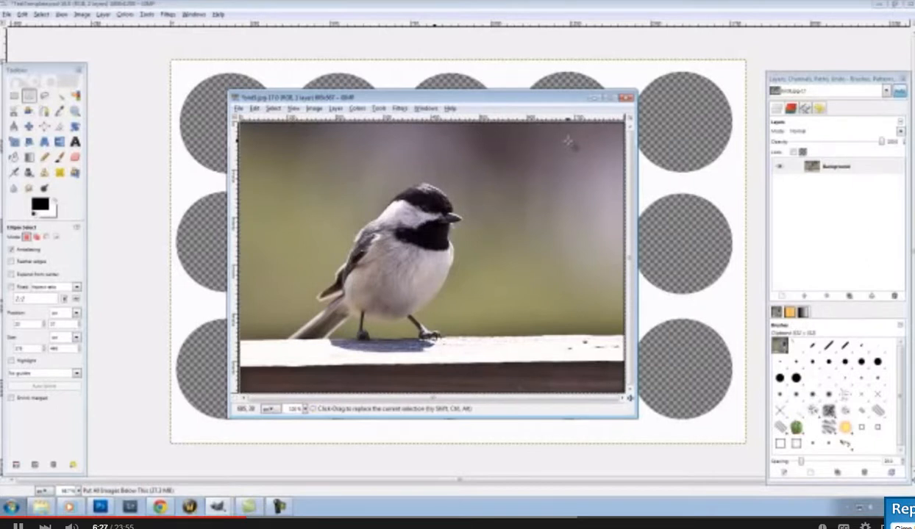
left_click(592, 97)
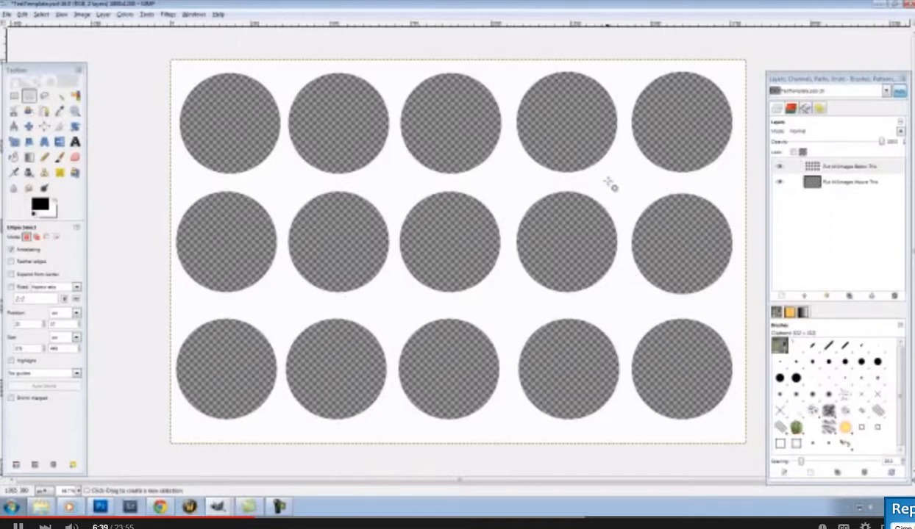
Add a transparent New Layer above the 'Put All Images Above This' layer
left_click(860, 183)
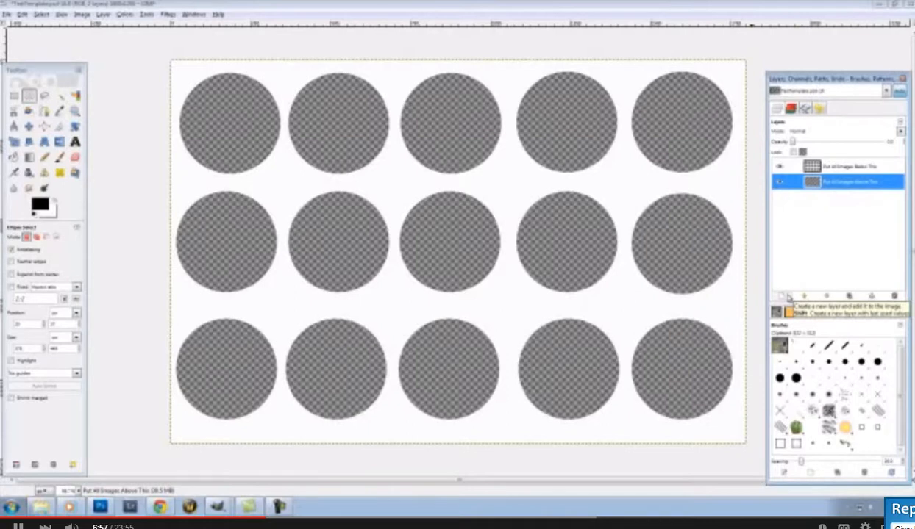
left_click(788, 297)
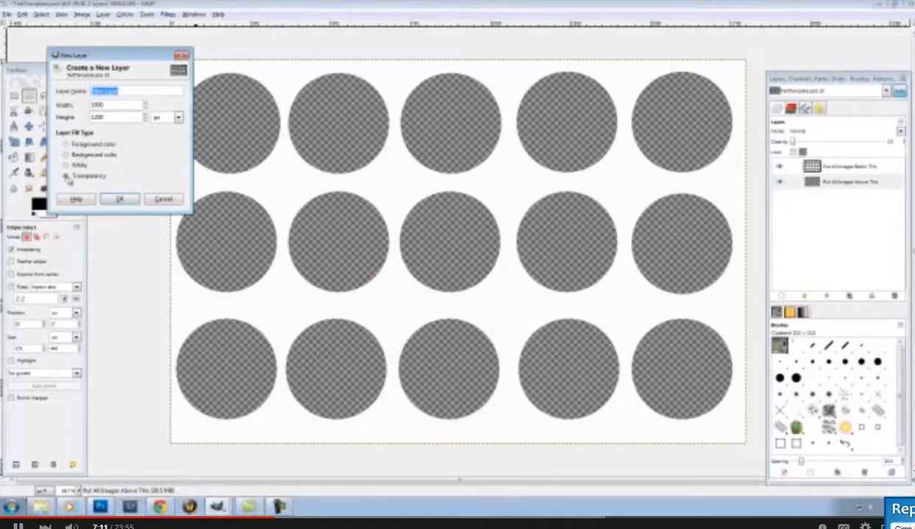
left_click(121, 198)
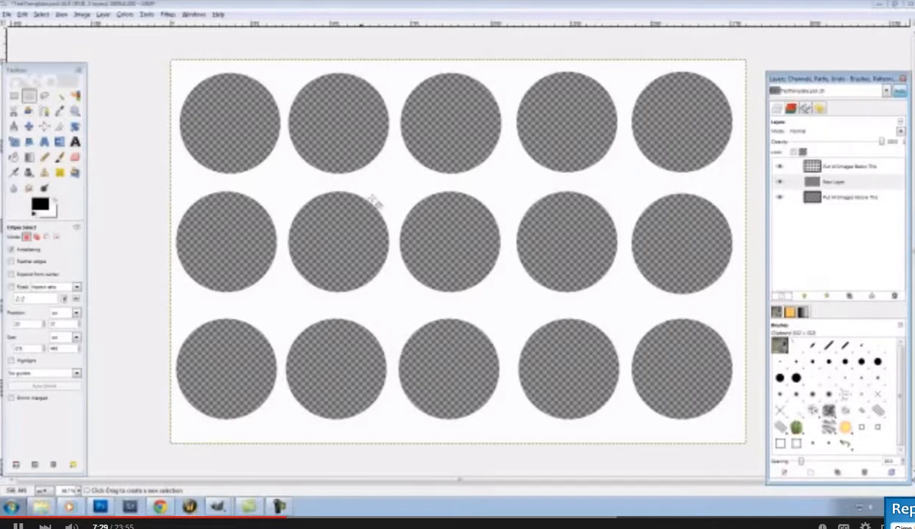
Paste the copied chickadee photo onto the template as a floating selection
right_click(466, 237)
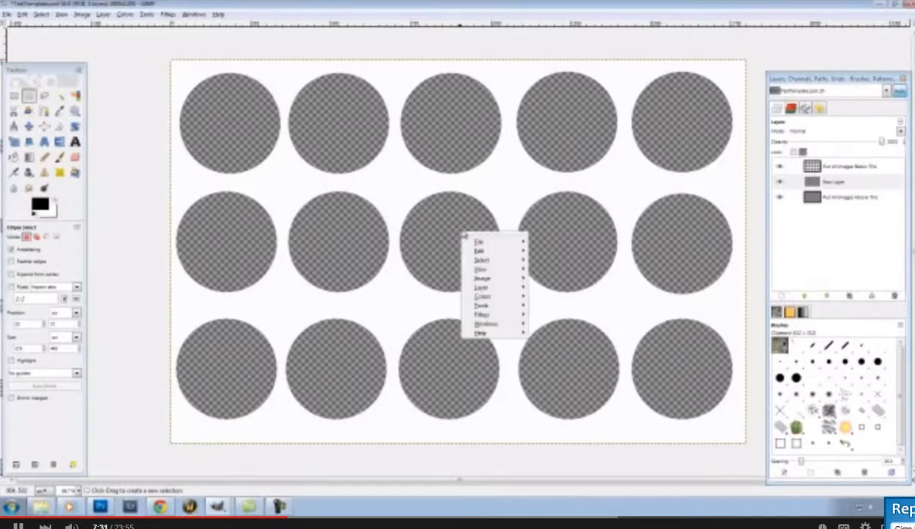
mouse_move(495, 257)
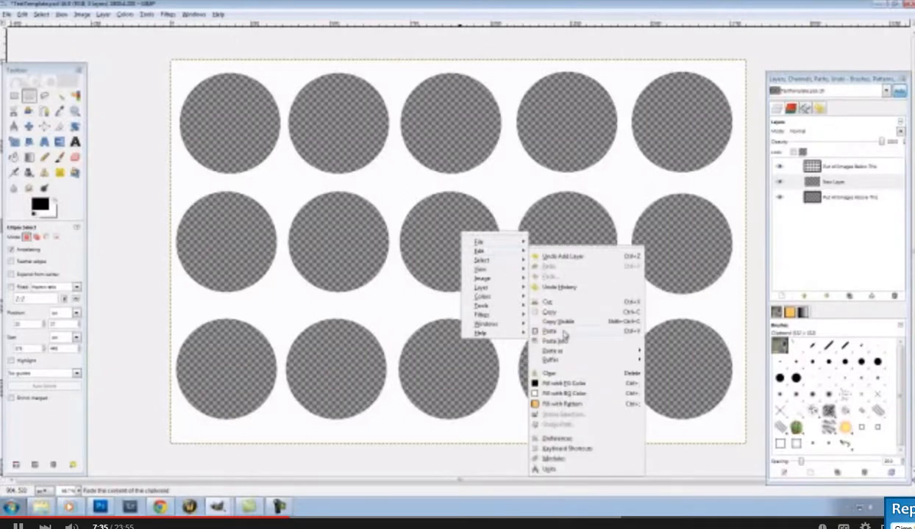
left_click(550, 331)
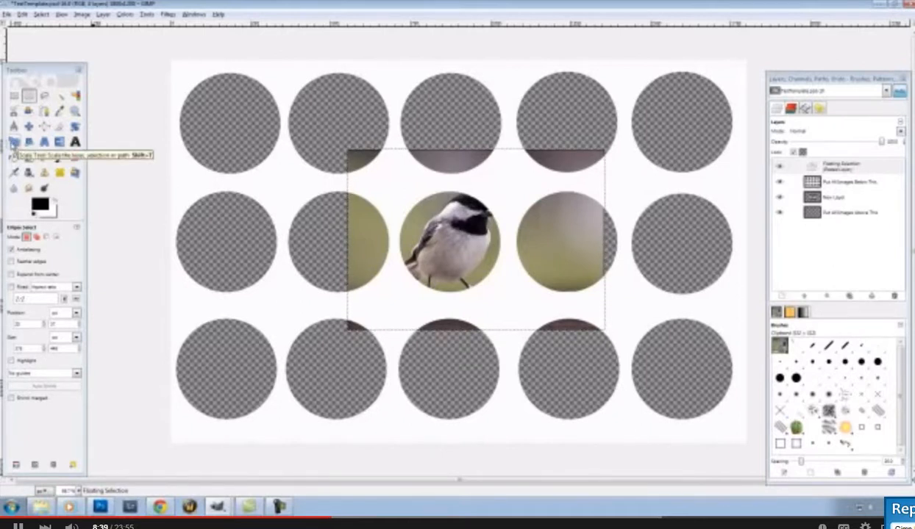
key("shift+t")
Scale the pasted chickadee down, keeping its proportions, so the bird fits the centre circle
left_click(379, 228)
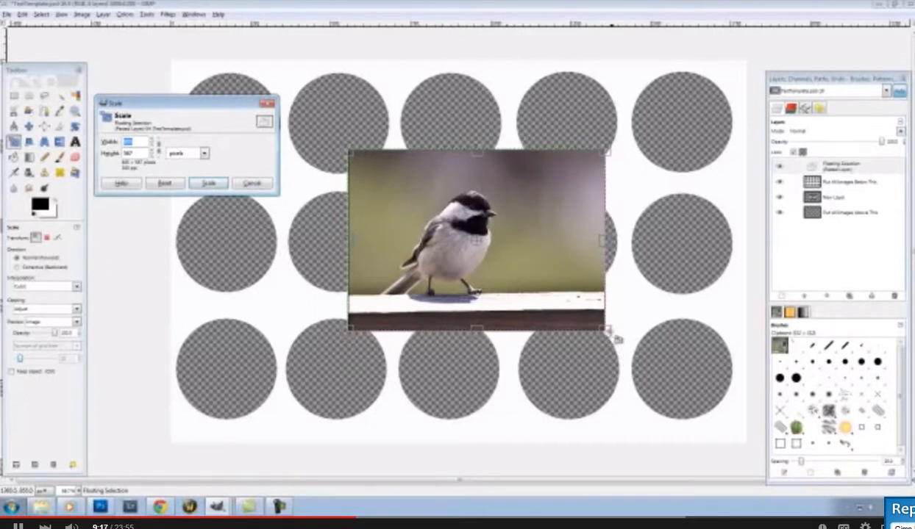
left_click_drag(608, 333, 536, 311)
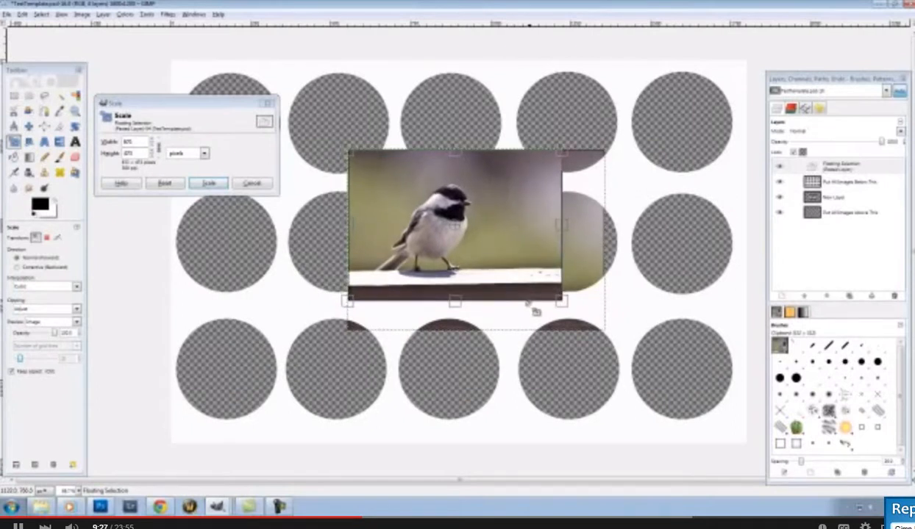
left_click_drag(536, 311, 477, 299)
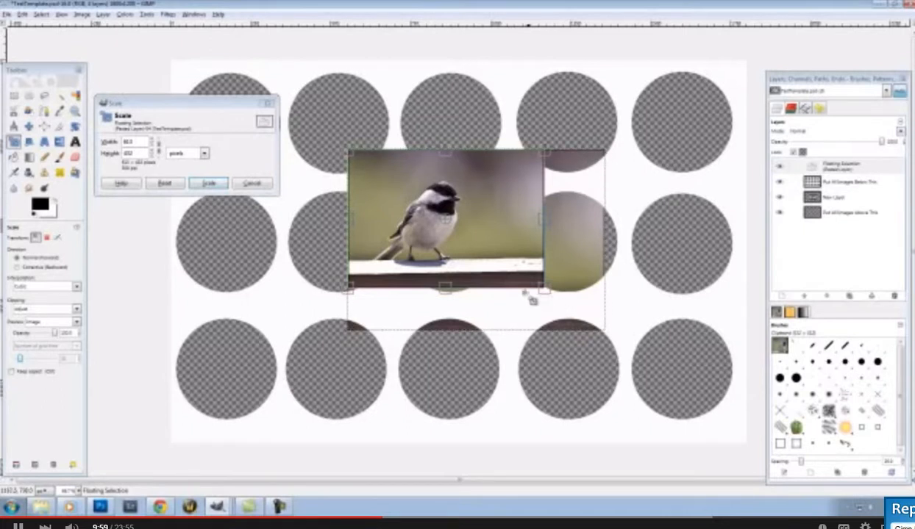
left_click(209, 184)
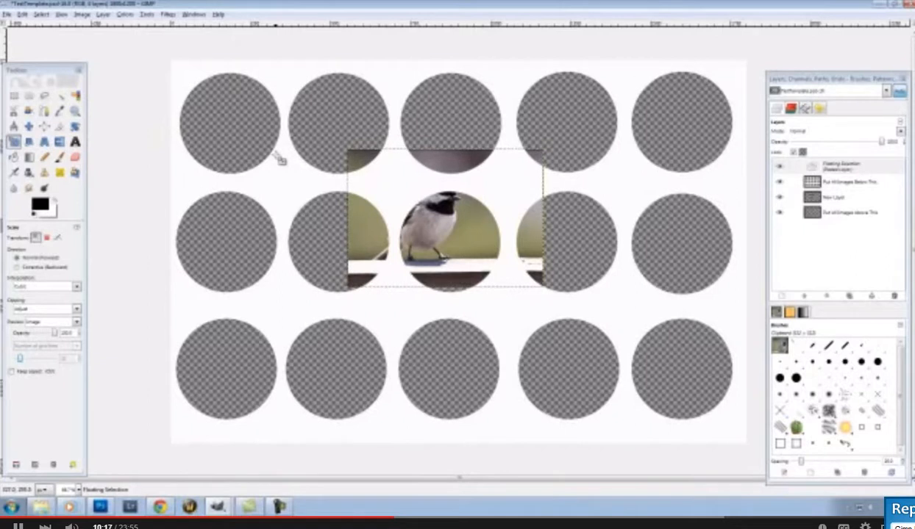
Nudge the chickadee photo with the Move tool to centre the bird in the middle circle
key("m")
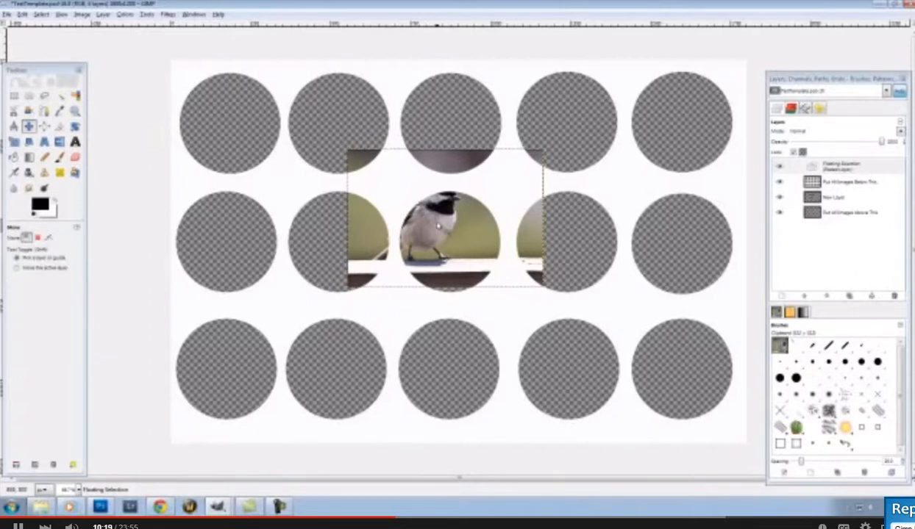
left_click_drag(447, 213, 457, 235)
left_click_drag(457, 235, 473, 233)
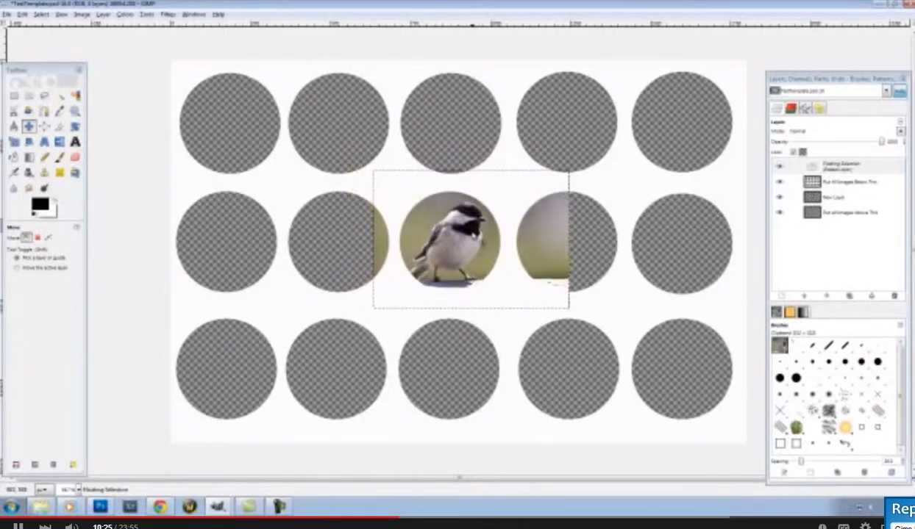
key("ctrl")
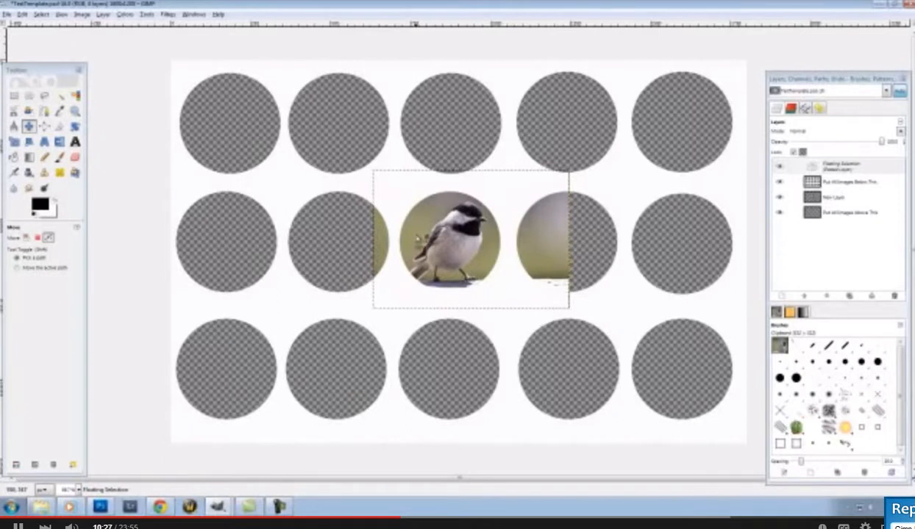
left_click_drag(447, 239, 457, 246)
left_click(452, 242)
left_click_drag(457, 246, 454, 242)
left_click_drag(454, 242, 451, 242)
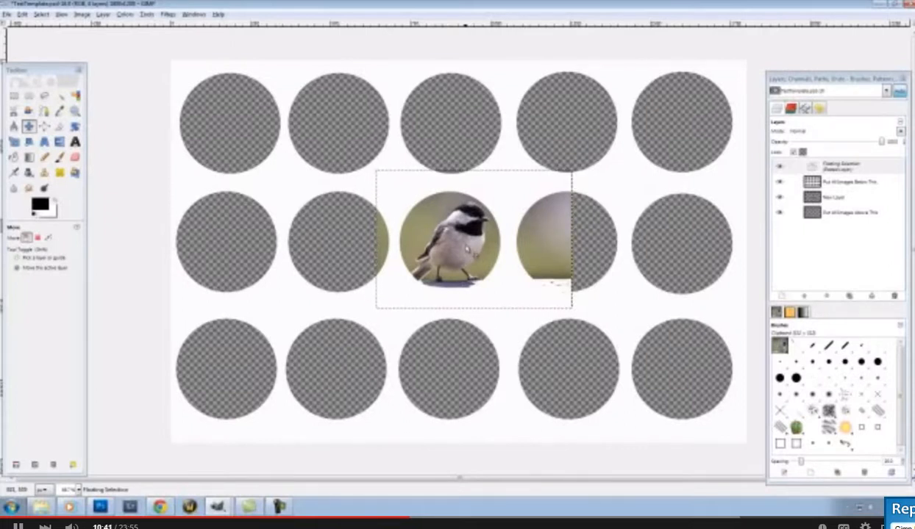
Shrink the chickadee photo further and shift it slightly right and down
key("shift+t")
left_click(563, 311)
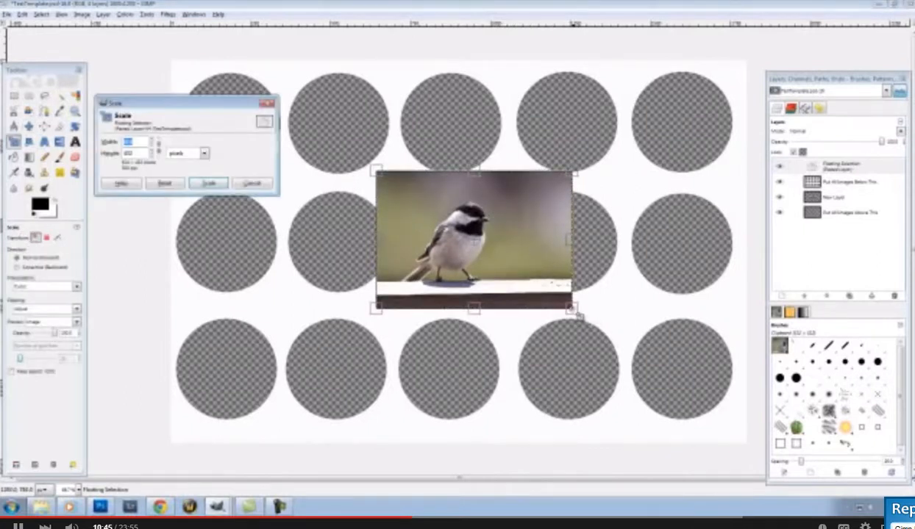
left_click_drag(578, 316, 558, 303)
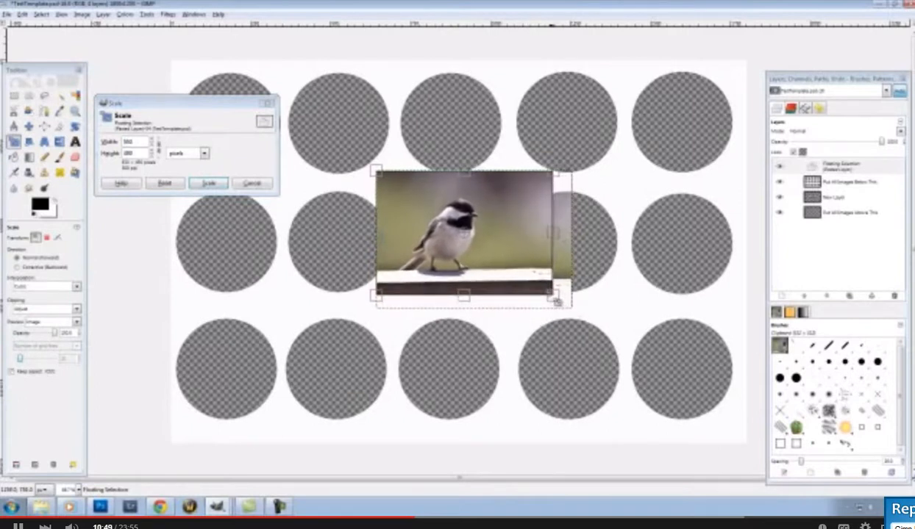
left_click(211, 185)
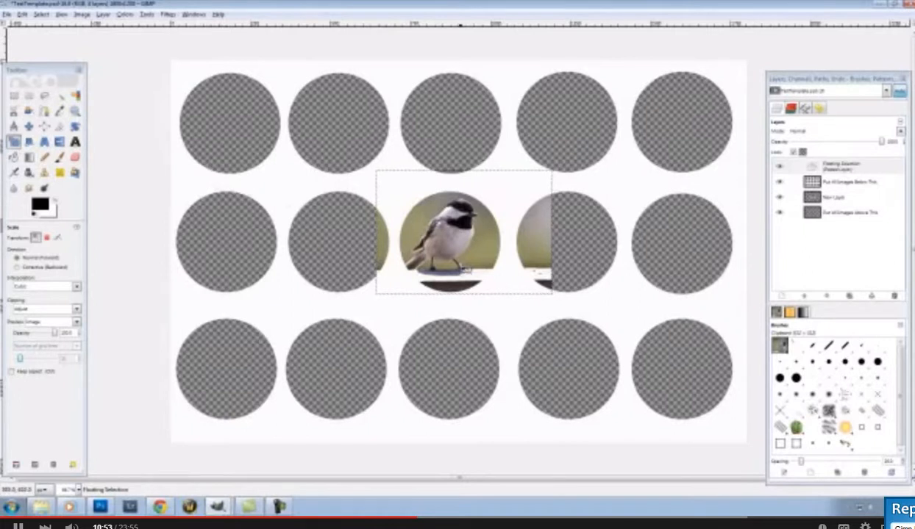
key("m")
left_click_drag(459, 228, 466, 234)
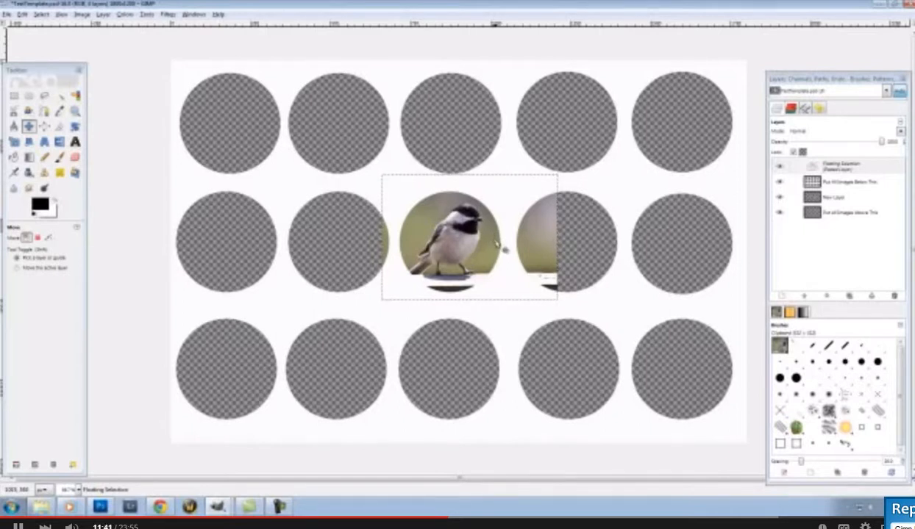
Anchor the floating chickadee onto New Layer and shift it slightly right
left_click(832, 165)
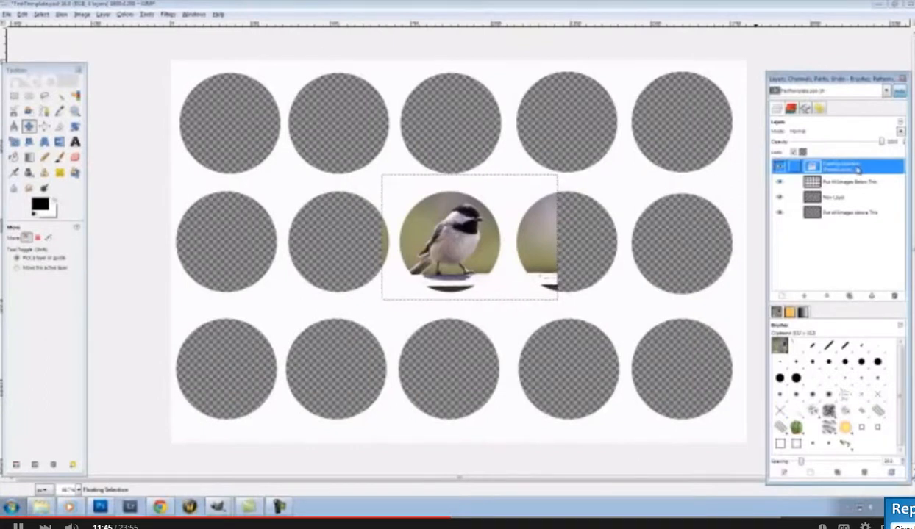
right_click(856, 170)
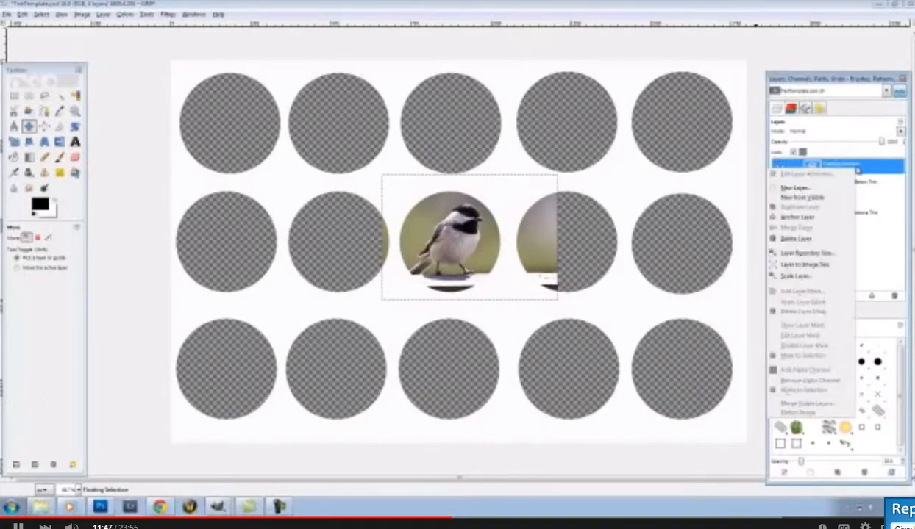
left_click(799, 218)
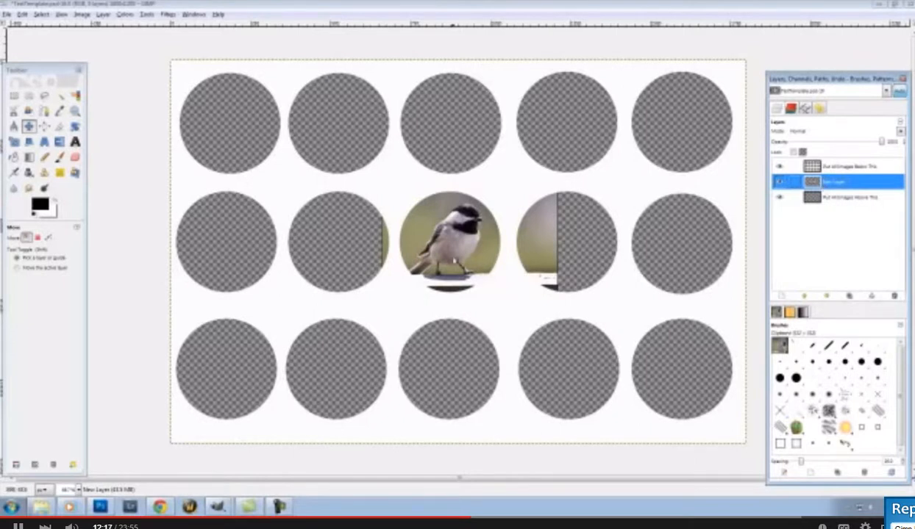
mouse_move(445, 254)
left_mouse_down()
mouse_move(454, 254)
mouse_move(432, 257)
mouse_move(461, 264)
mouse_move(448, 261)
left_mouse_up()
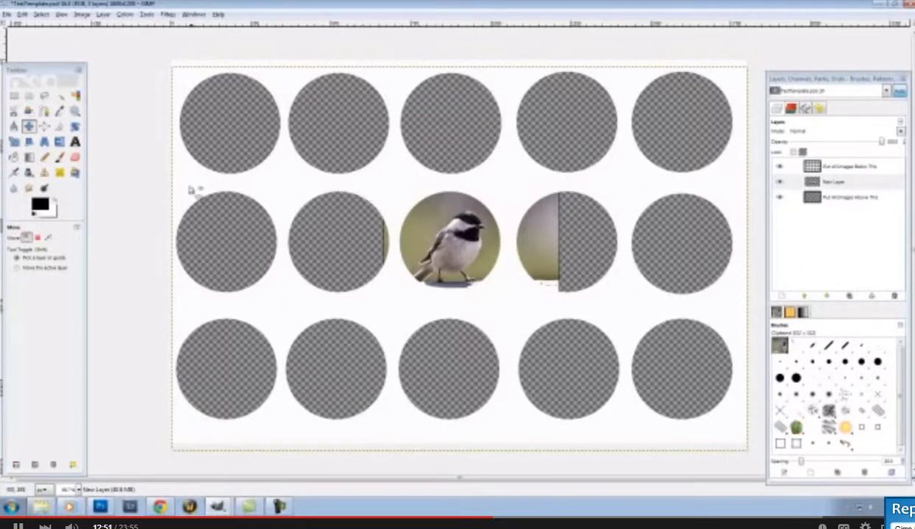
Draw an elliptical selection over the centre circle and adjust its edges to match the bird circle
left_click(29, 97)
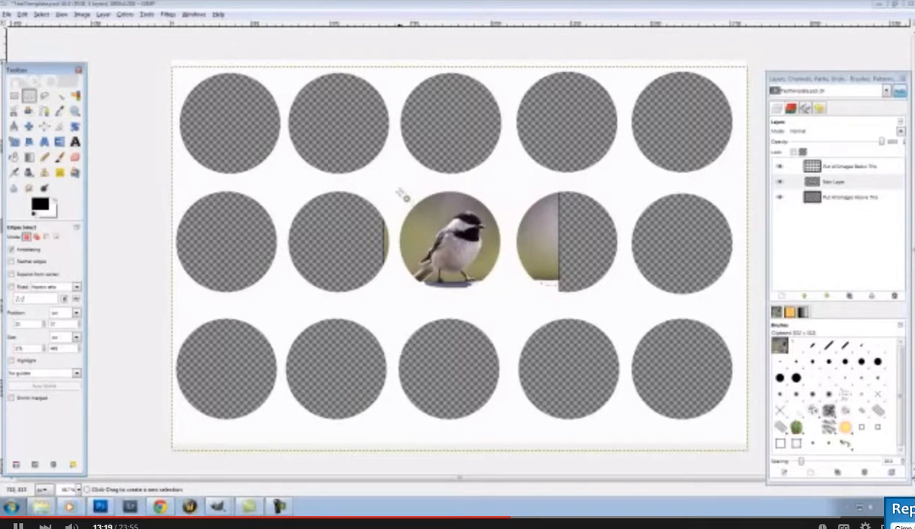
left_click_drag(396, 193, 511, 302)
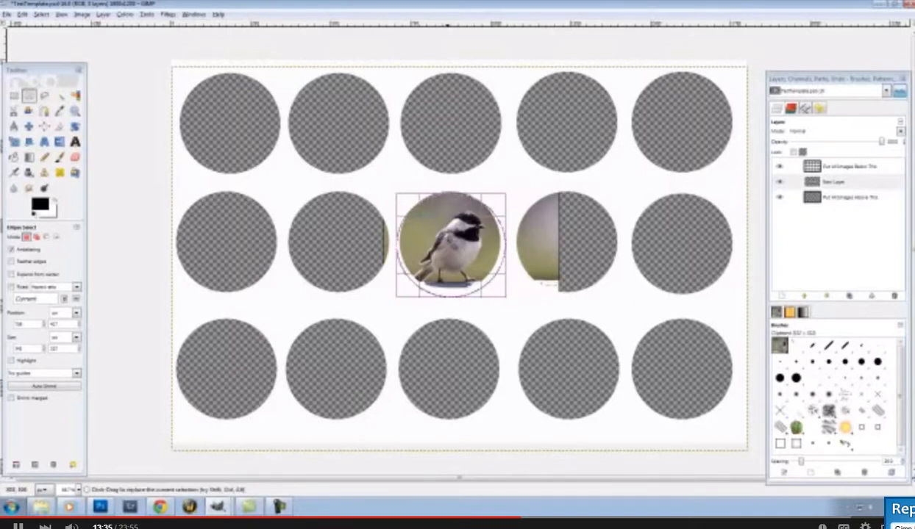
left_click_drag(450, 242, 449, 239)
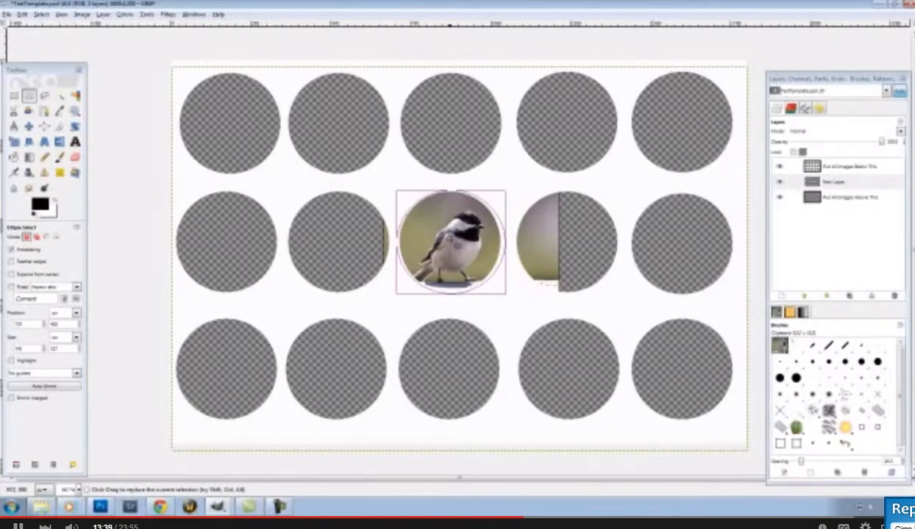
key("Left")
key("Left")
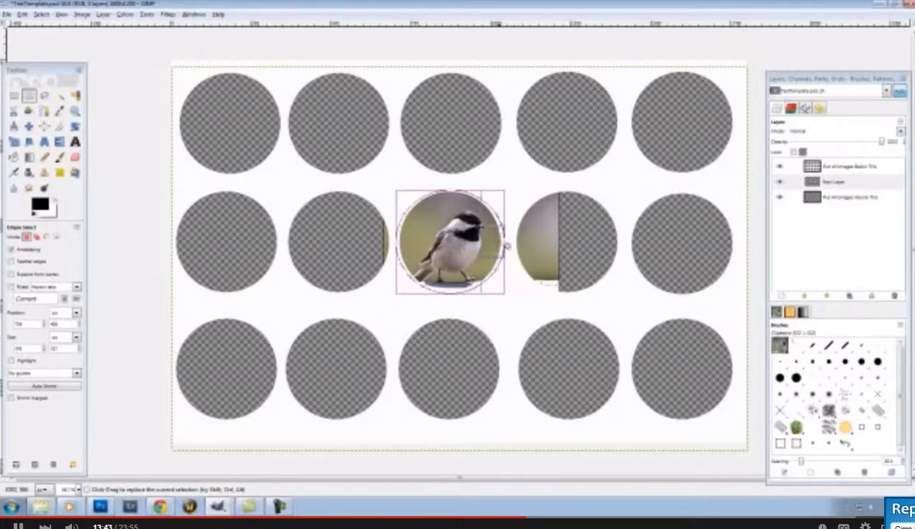
left_click_drag(511, 251, 509, 250)
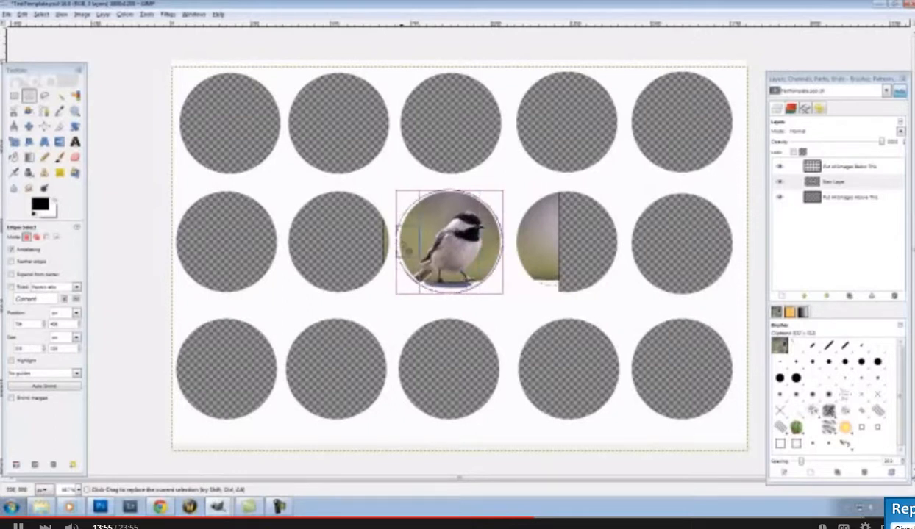
left_click_drag(402, 245, 405, 245)
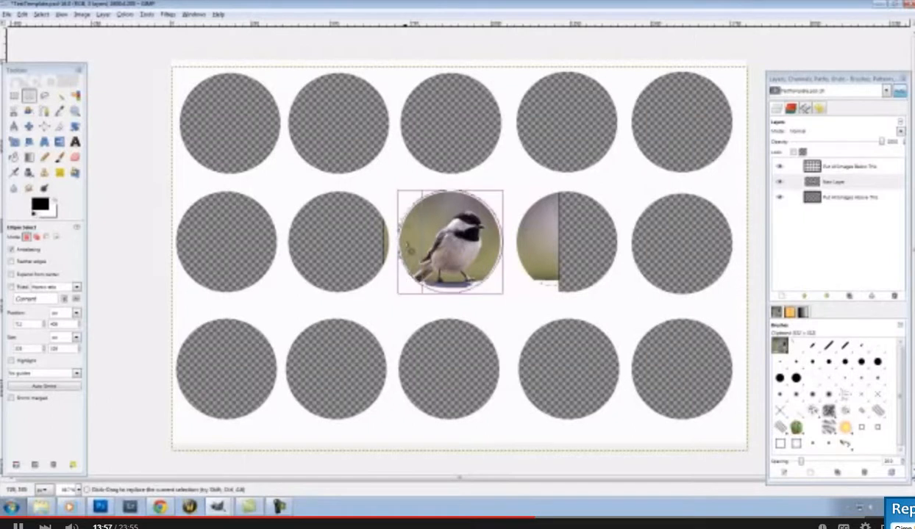
left_click_drag(462, 292, 465, 294)
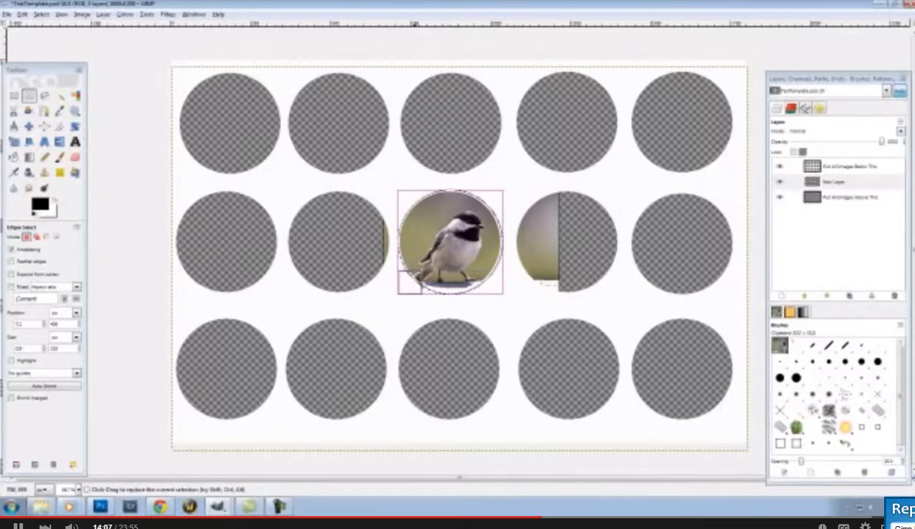
left_click_drag(459, 299, 455, 306)
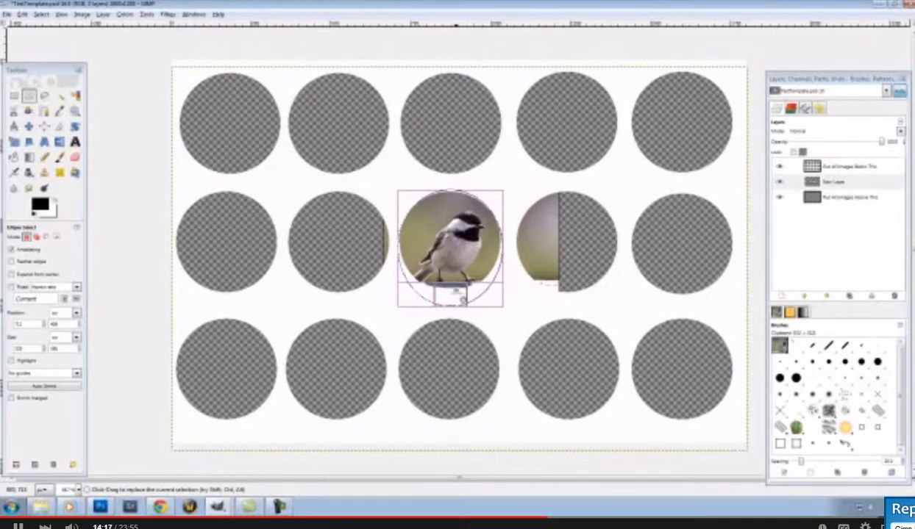
left_click_drag(458, 302, 449, 290)
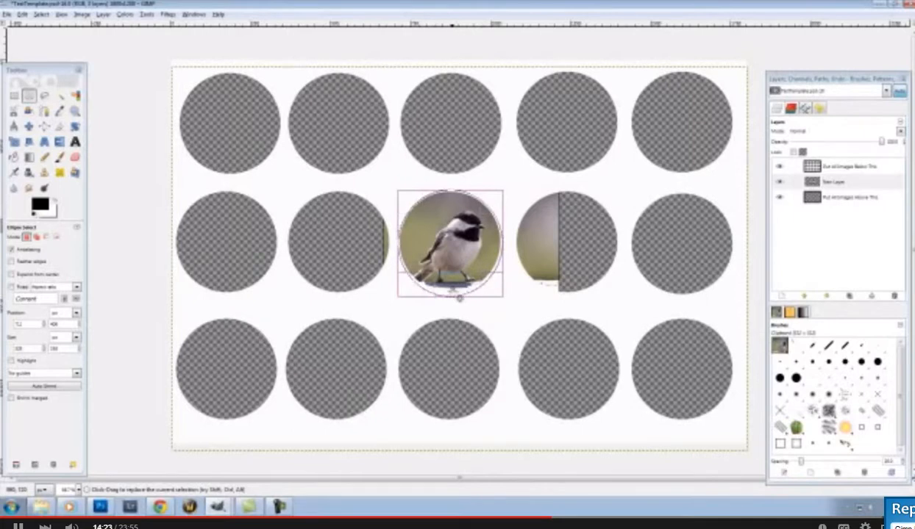
left_click_drag(459, 298, 458, 295)
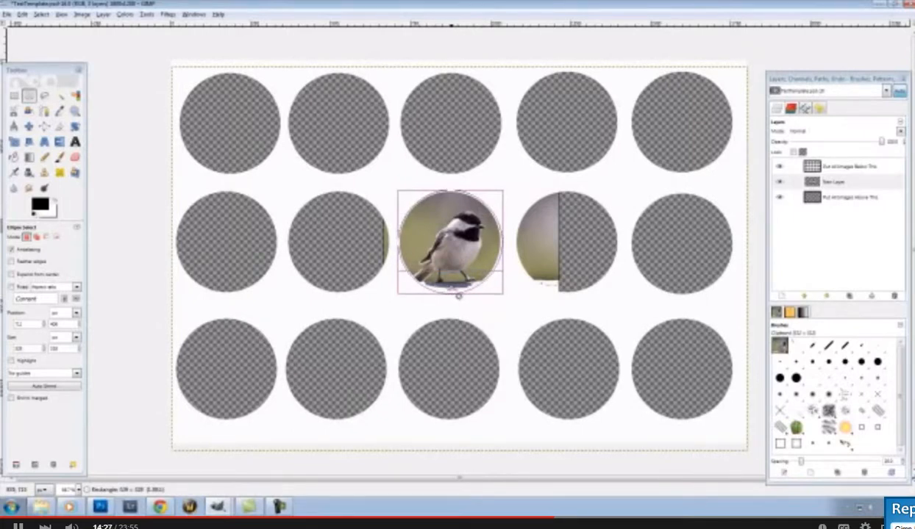
left_click_drag(458, 296, 456, 292)
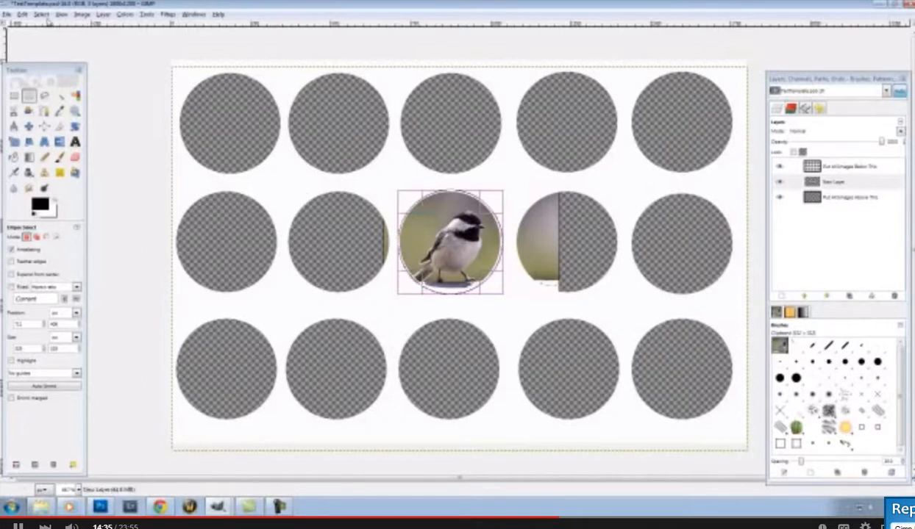
Invert the selection so everything outside the chickadee circle is selected
right_click(444, 230)
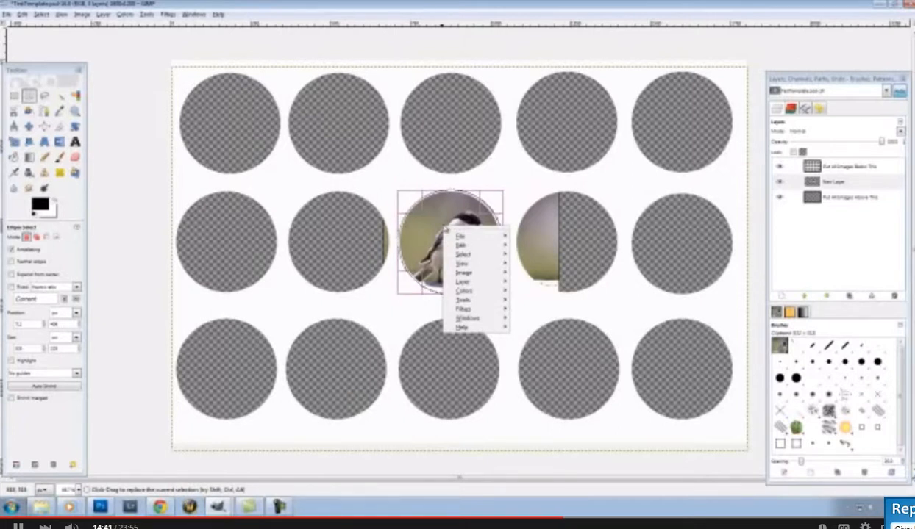
mouse_move(501, 255)
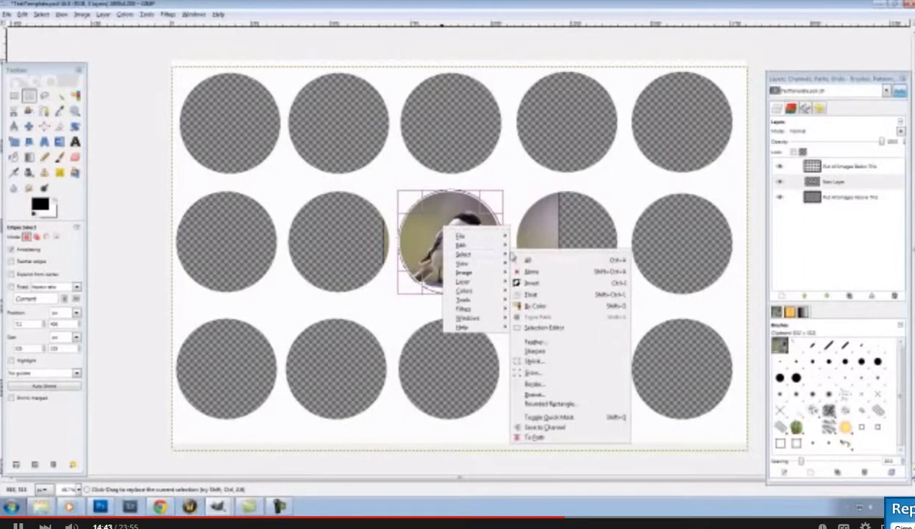
left_click(541, 282)
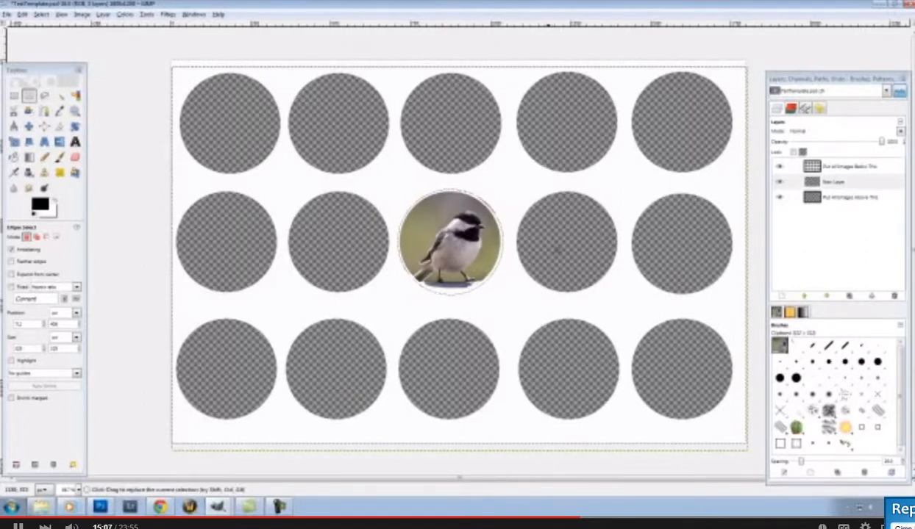
Move the round chickadee into the top-left circle and rename its layer 'Circle 1'
key("m")
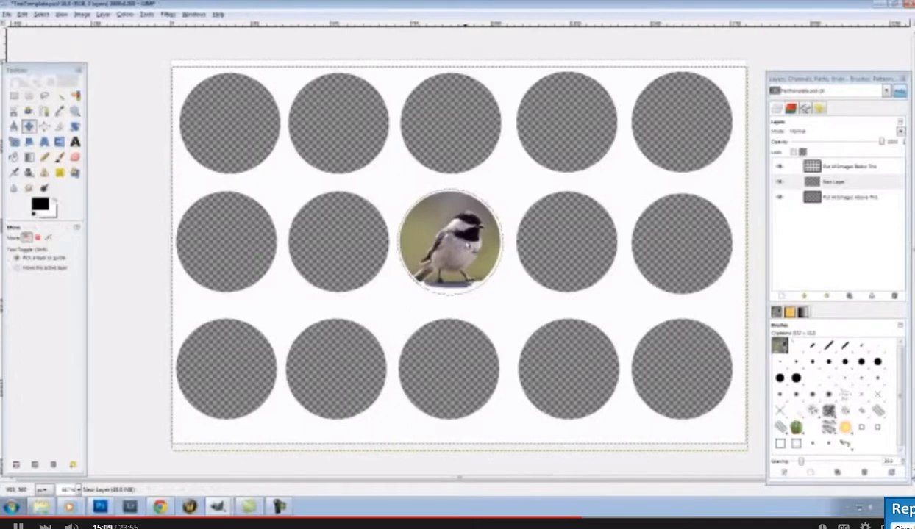
left_click_drag(455, 239, 236, 124)
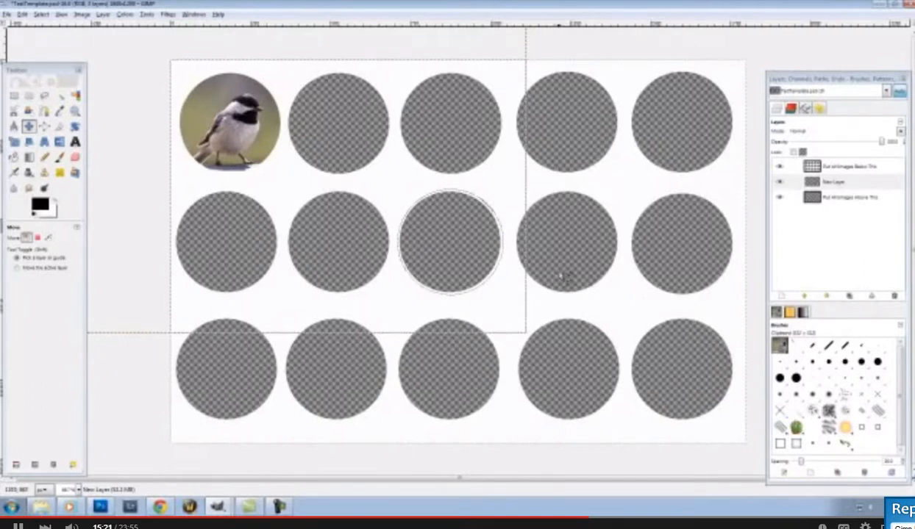
left_click(834, 184)
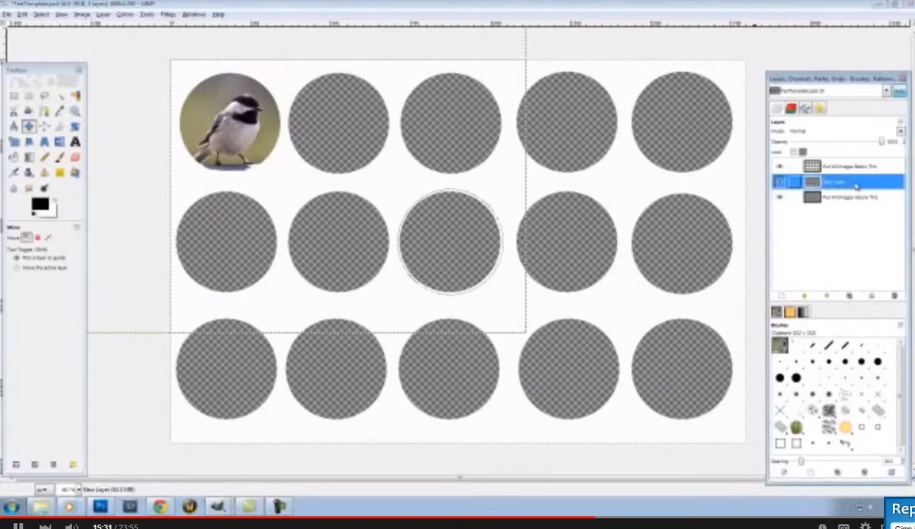
double_click(838, 183)
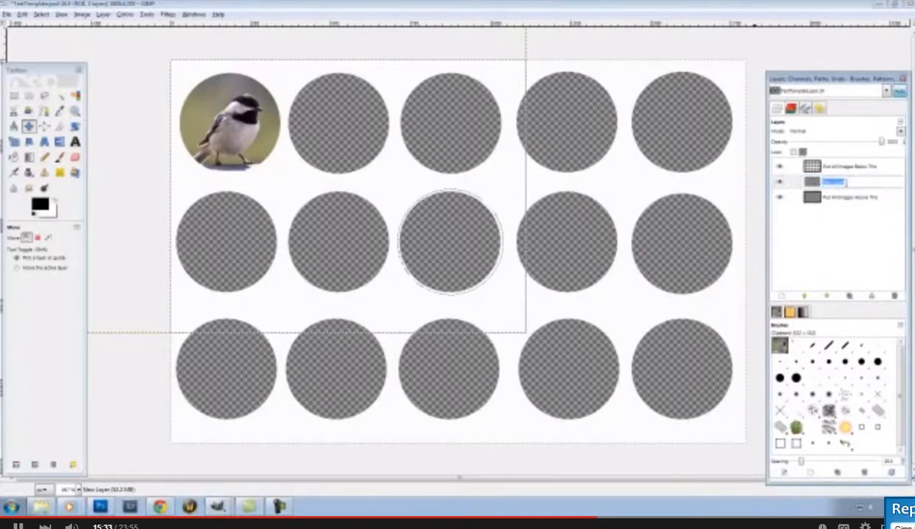
type("Pu")
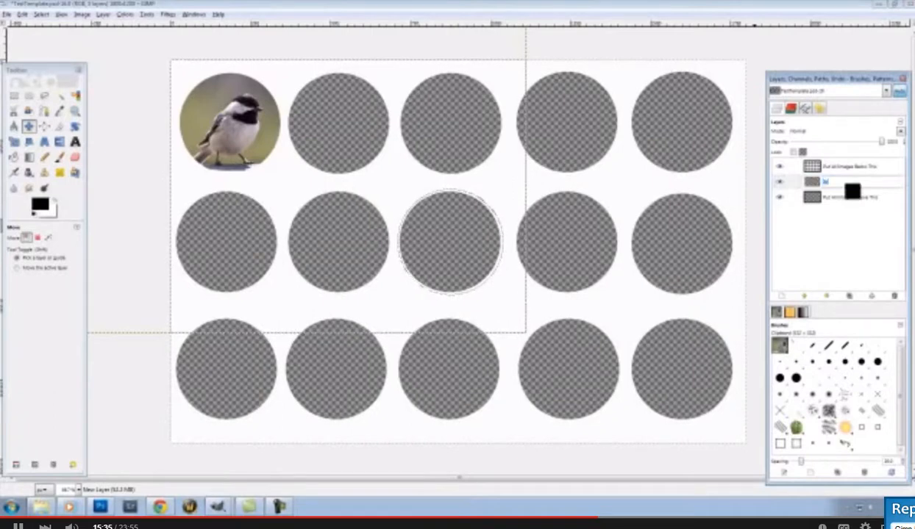
type("Circle")
key("Return")
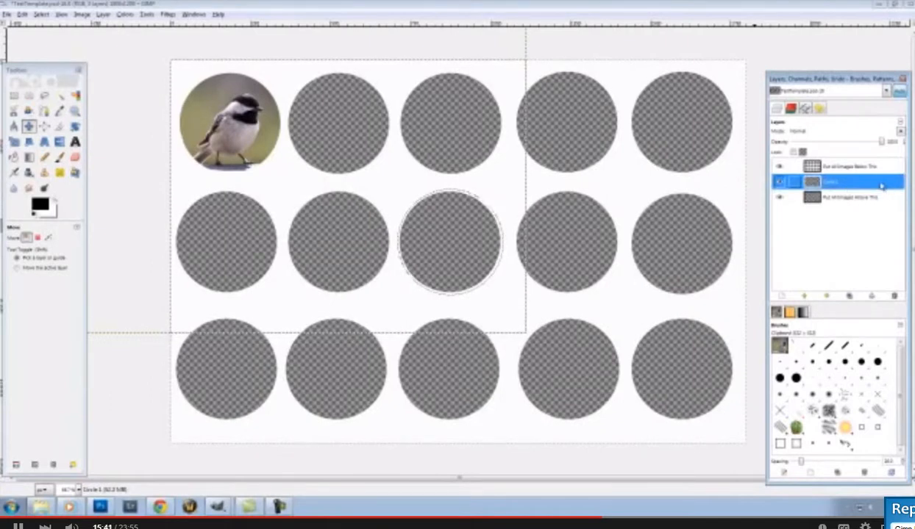
Duplicate the chickadee layer and position the copy in the second top-row circle
right_click(844, 187)
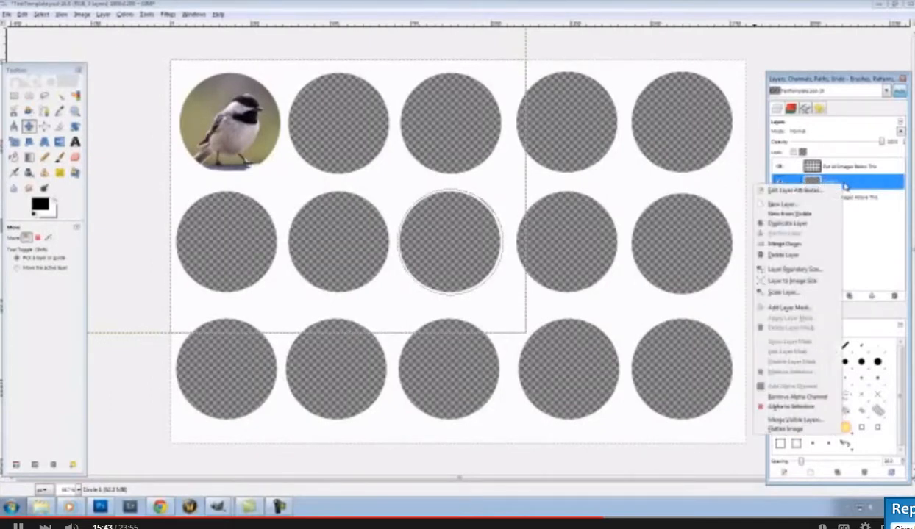
left_click(798, 228)
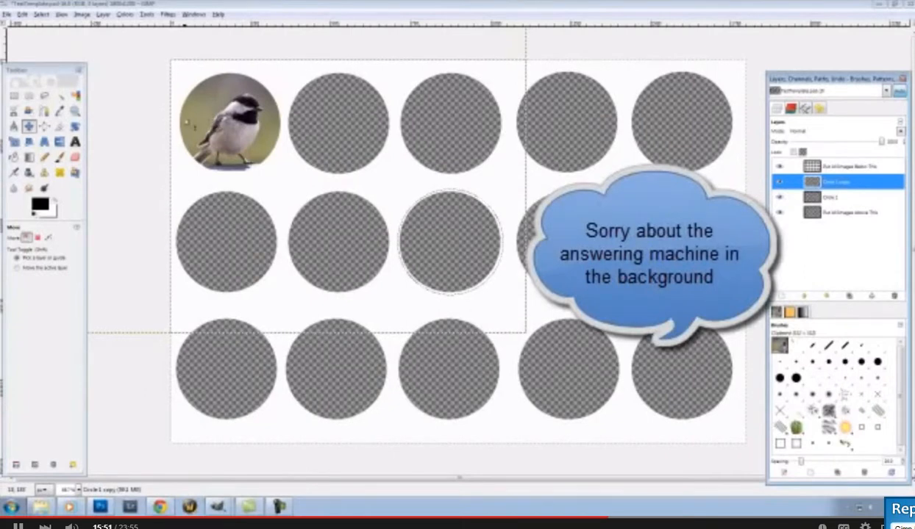
left_click_drag(226, 124, 336, 122)
left_click(336, 122)
left_click(337, 122)
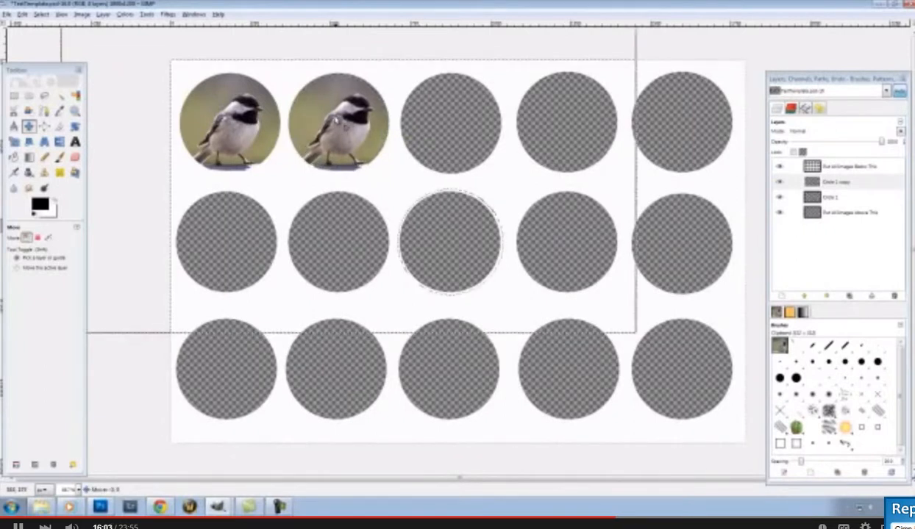
left_click(336, 122)
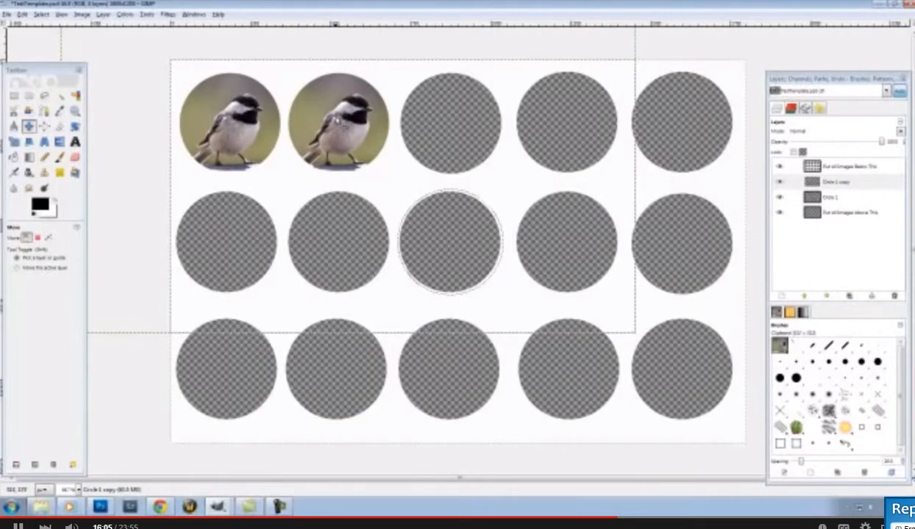
Rename the copied chickadee layer 'Circle 2'
double_click(834, 181)
type("Circle 2")
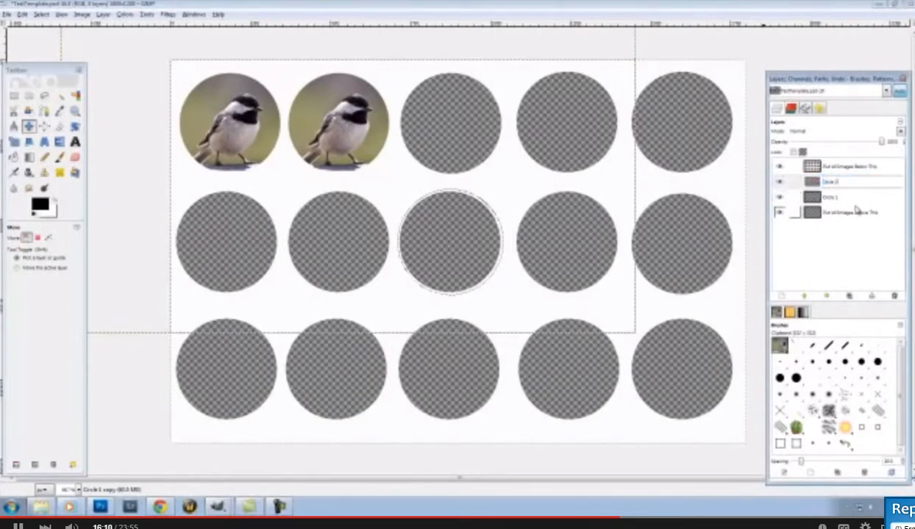
key("Return")
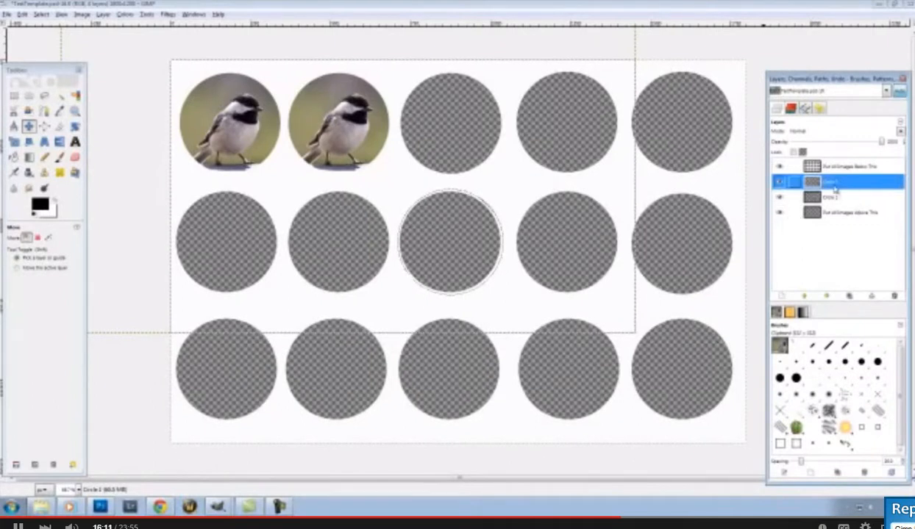
double_click(833, 183)
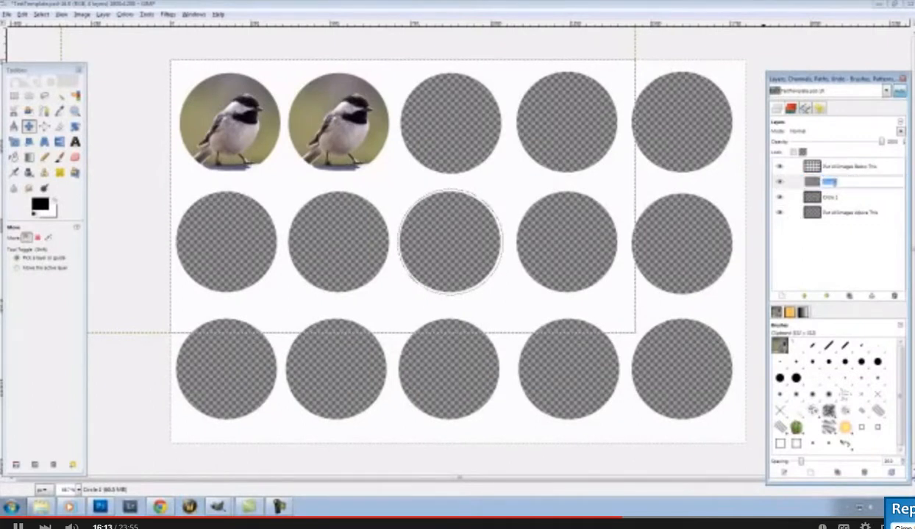
left_click(815, 184)
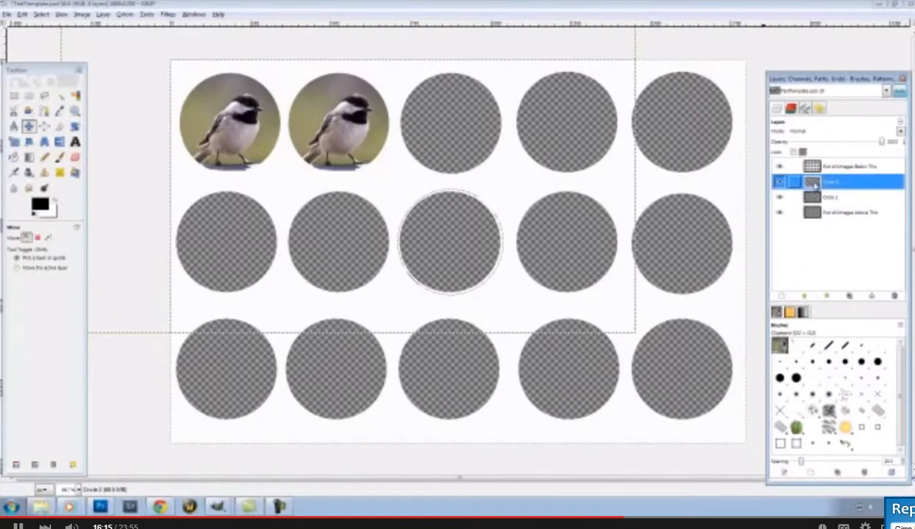
Duplicate the Circle 2 layer and drag the copy into the third top-row circle
right_click(844, 190)
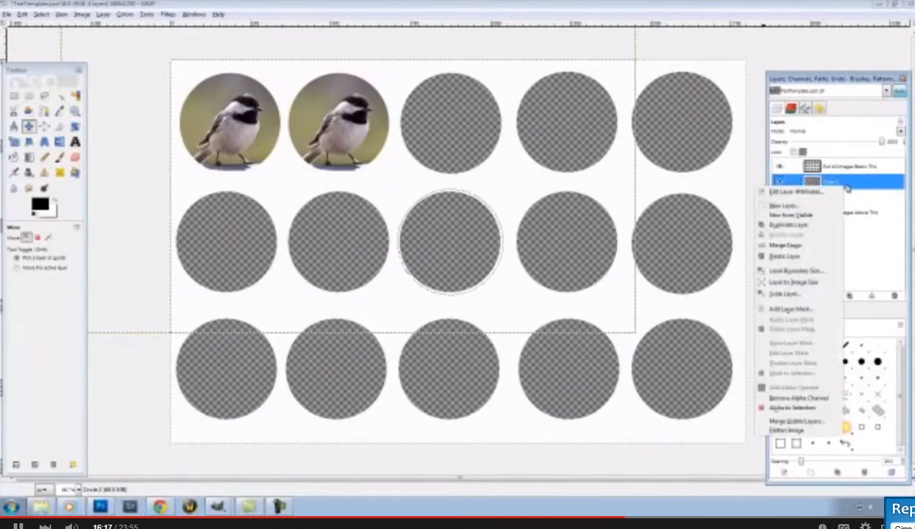
left_click(787, 224)
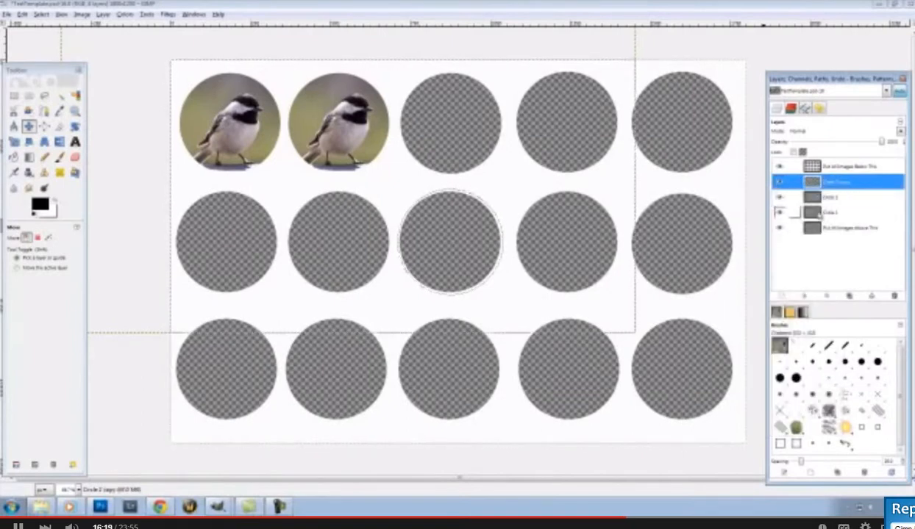
left_click_drag(329, 133, 455, 136)
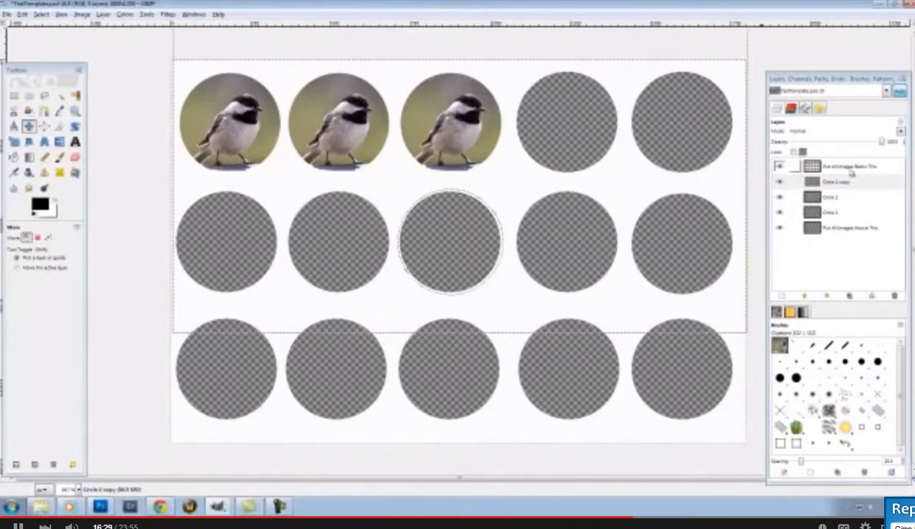
left_click(816, 182)
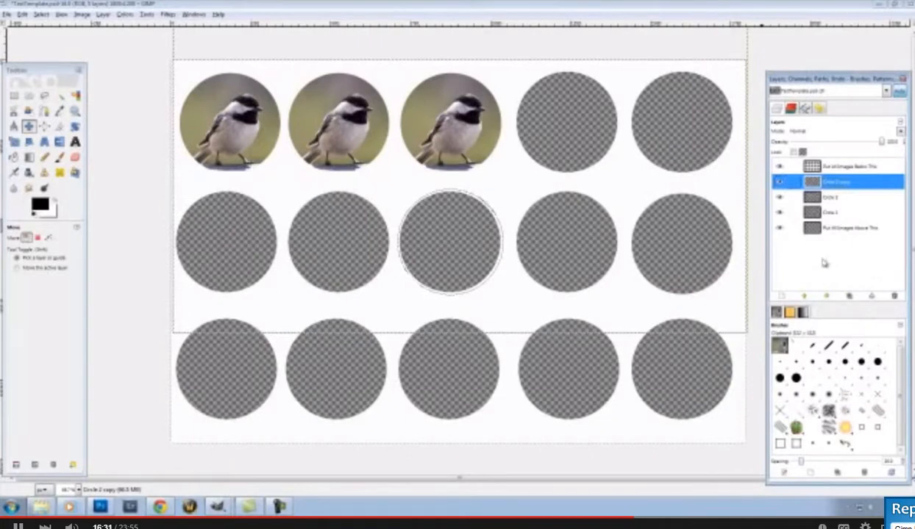
left_click(819, 228)
left_click(816, 211)
left_click(814, 195)
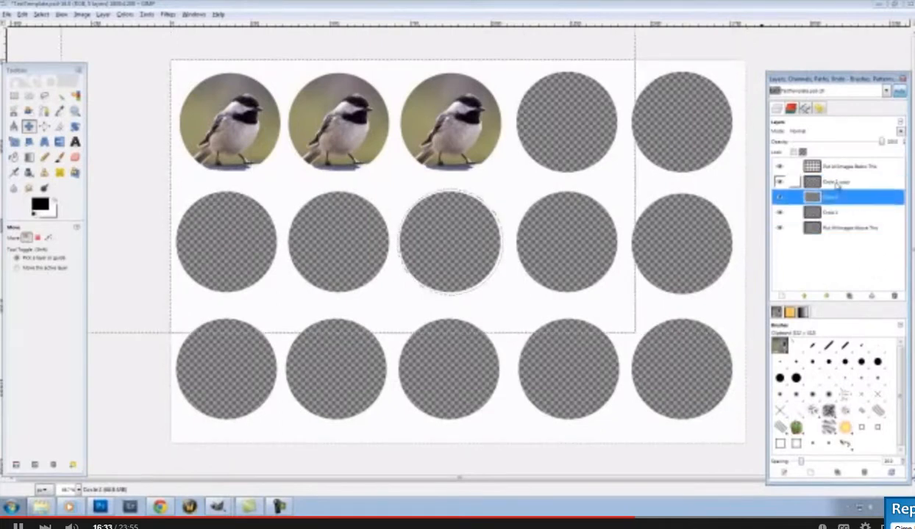
left_click(836, 183)
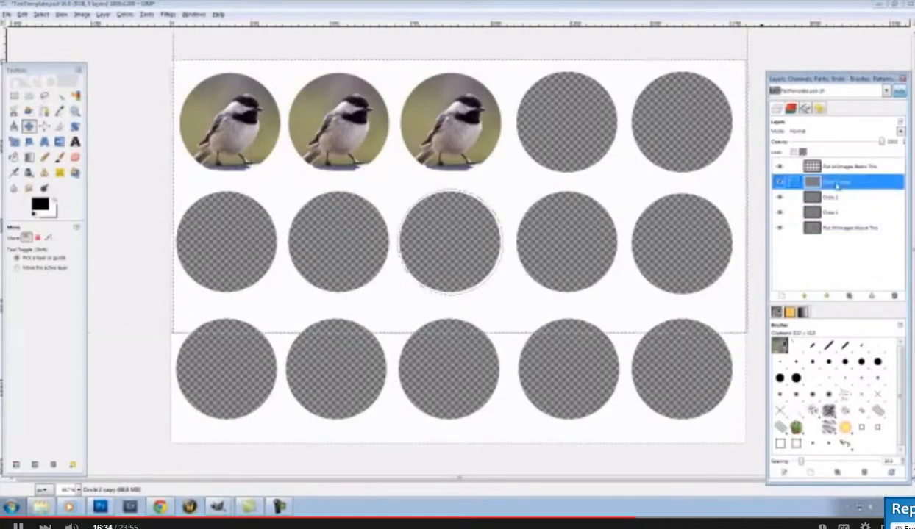
left_click(609, 4)
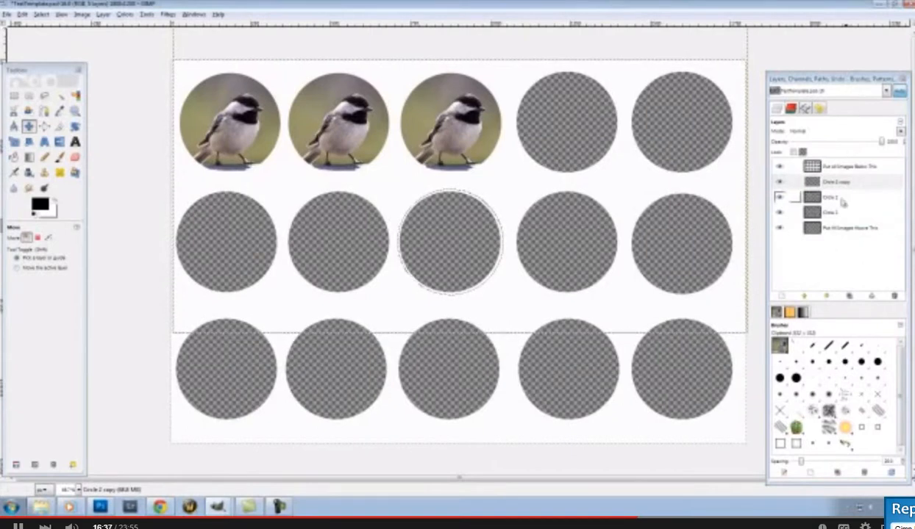
Rename the copy 'Circle 3' and make it the active layer
double_click(835, 181)
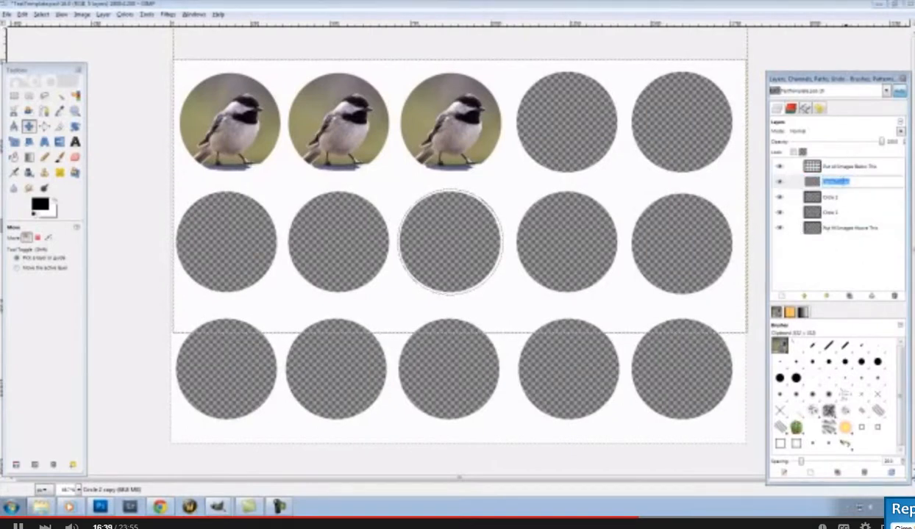
type("Ci")
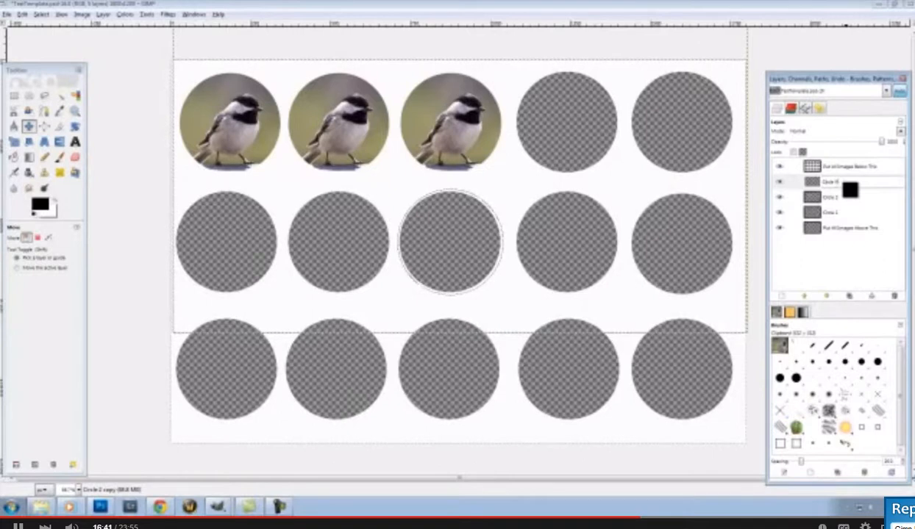
key("Return")
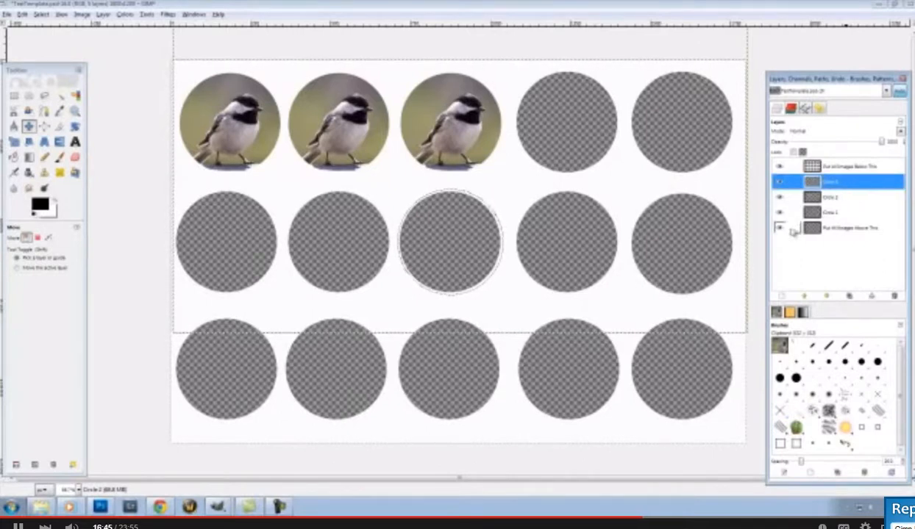
right_click(831, 213)
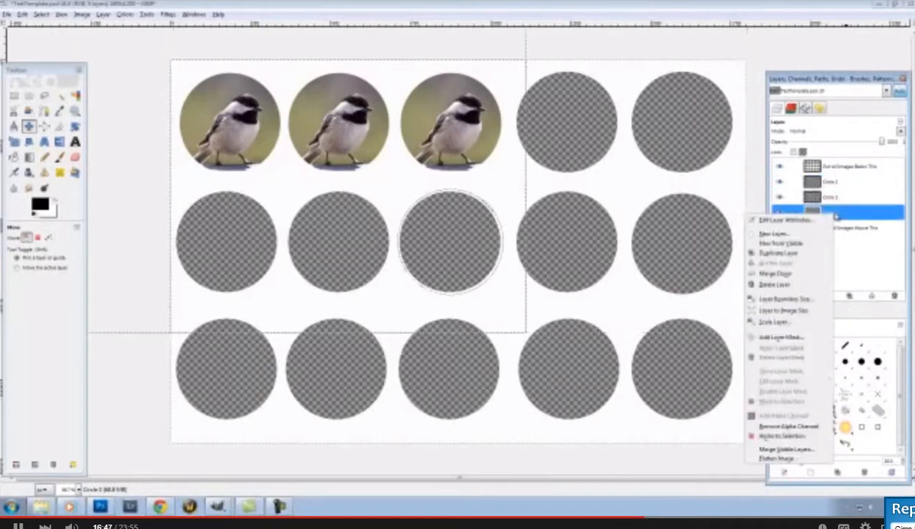
left_click(833, 272)
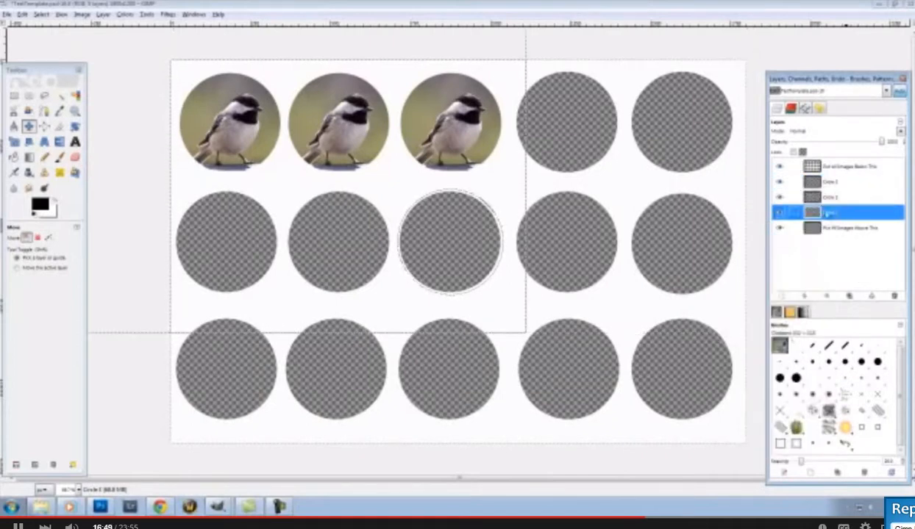
left_click(827, 182)
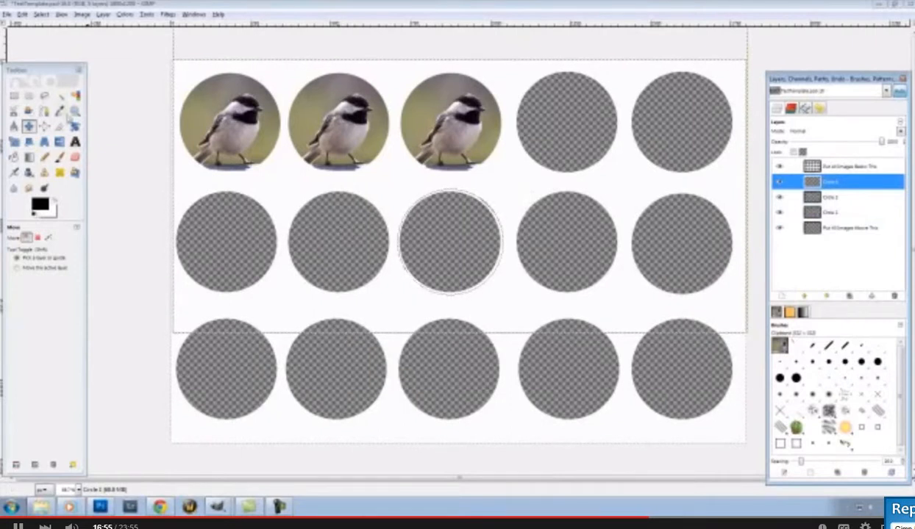
Open the first bird jpg from the Pictures > Birds folder as a new image
left_click(7, 14)
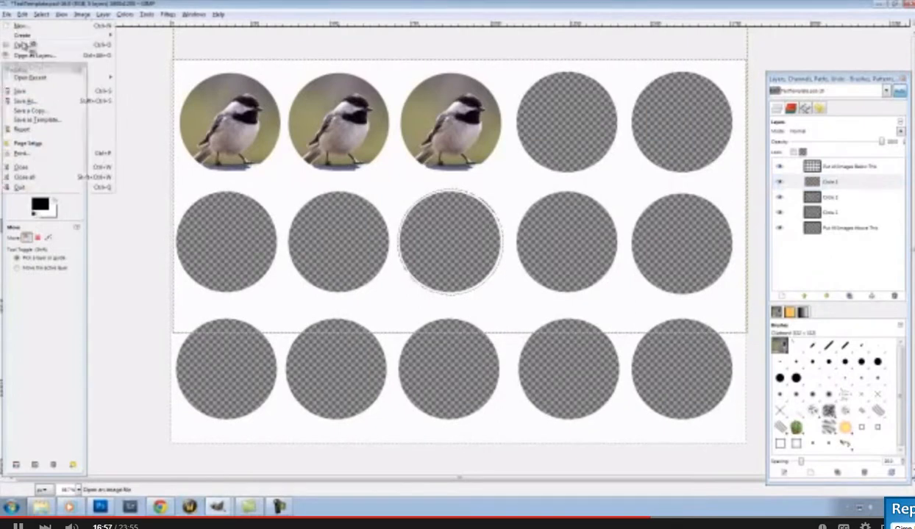
left_click(20, 46)
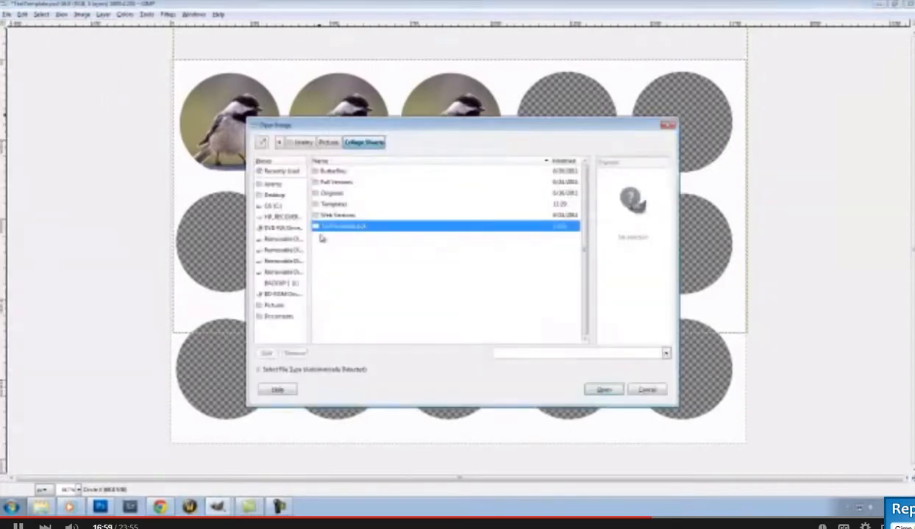
left_click(329, 143)
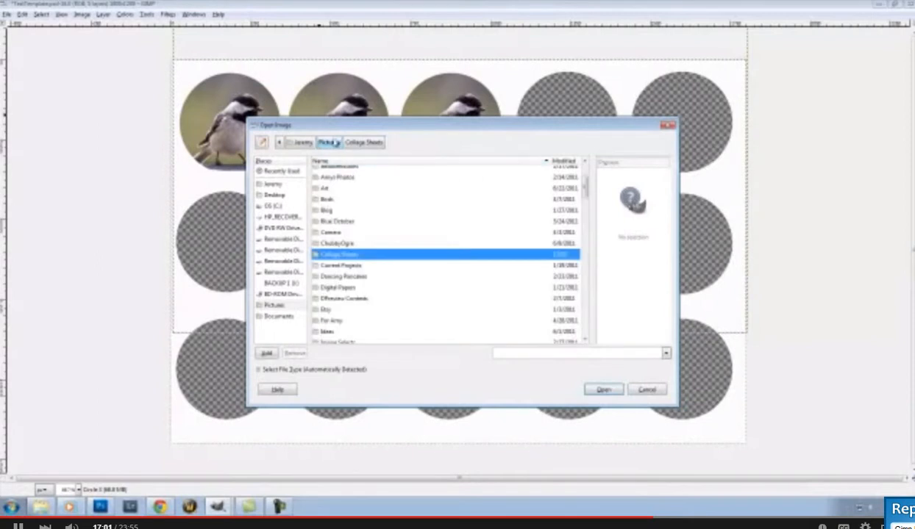
left_click(327, 204)
left_click(329, 193)
left_click(337, 204)
left_click(332, 182)
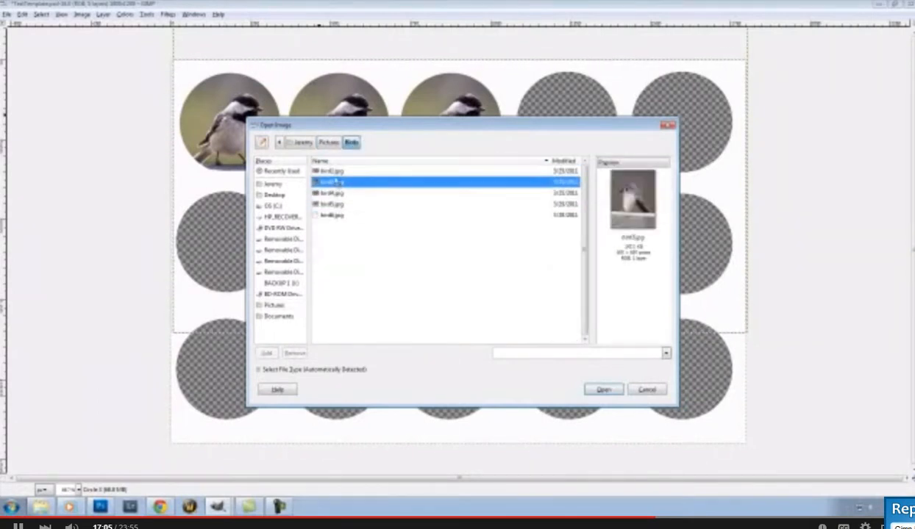
left_click(334, 171)
double_click(334, 171)
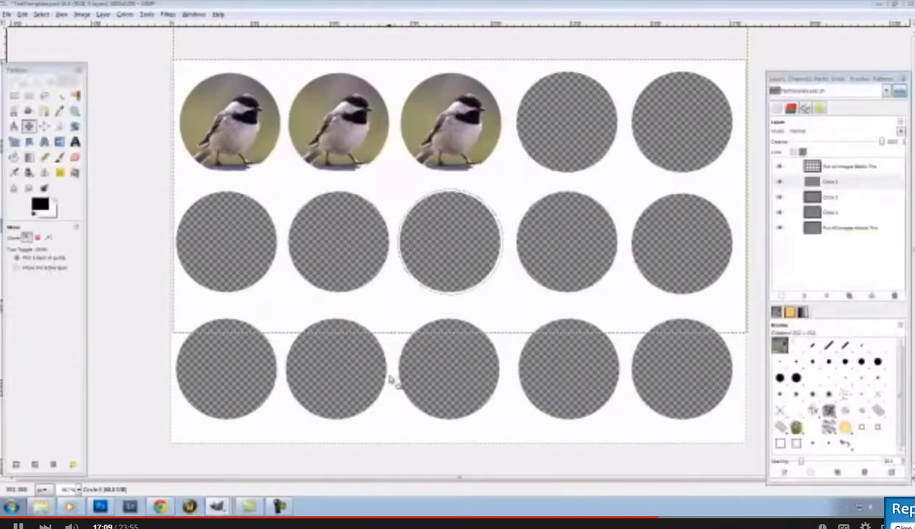
Bring the titmouse photo to the front and select all of it
left_click(227, 476)
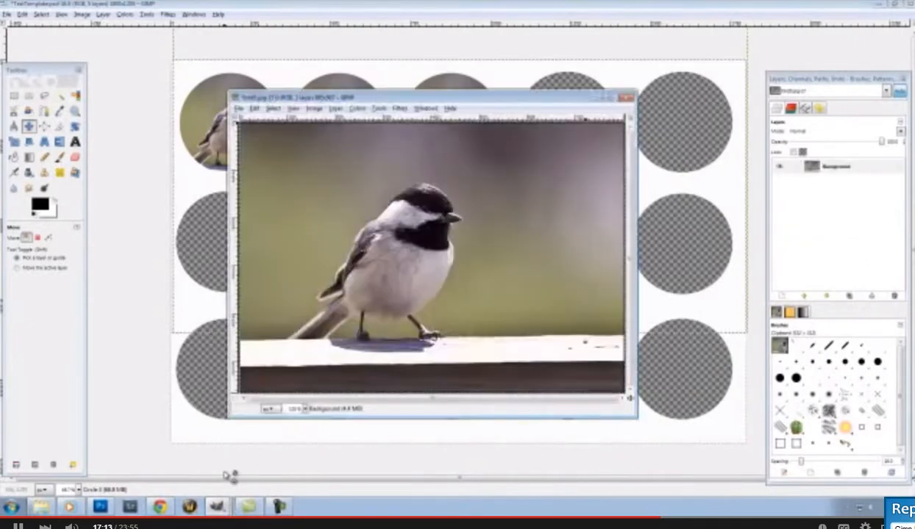
left_click(221, 508)
left_click(221, 489)
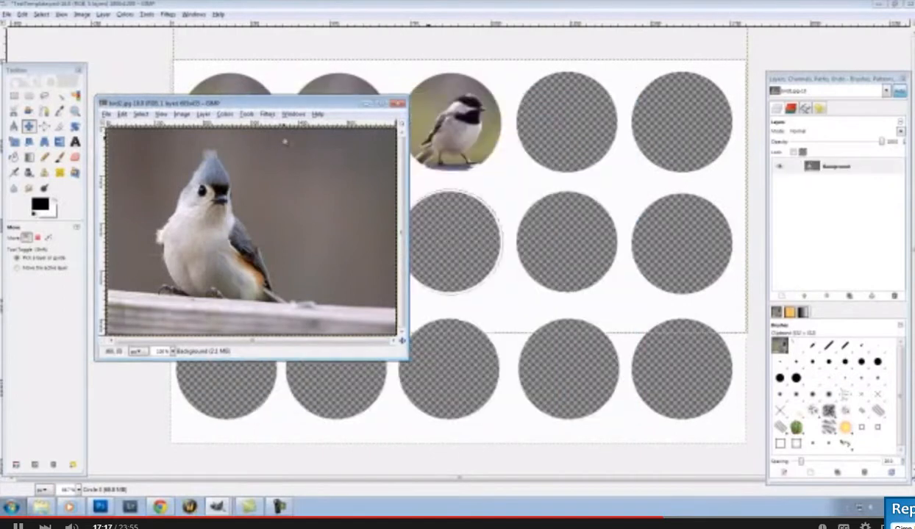
right_click(284, 177)
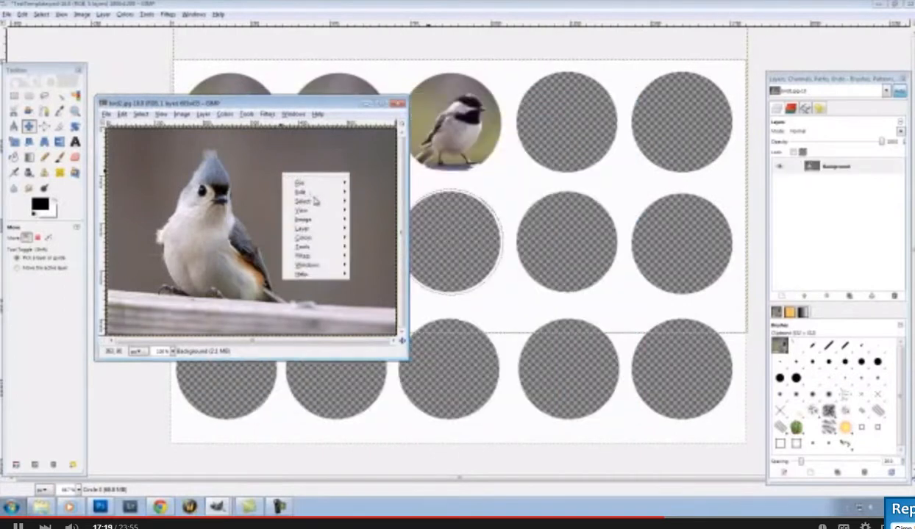
mouse_move(315, 200)
left_click(395, 204)
Copy the titmouse photo, minimize its window, and start a new layer in the template
right_click(234, 175)
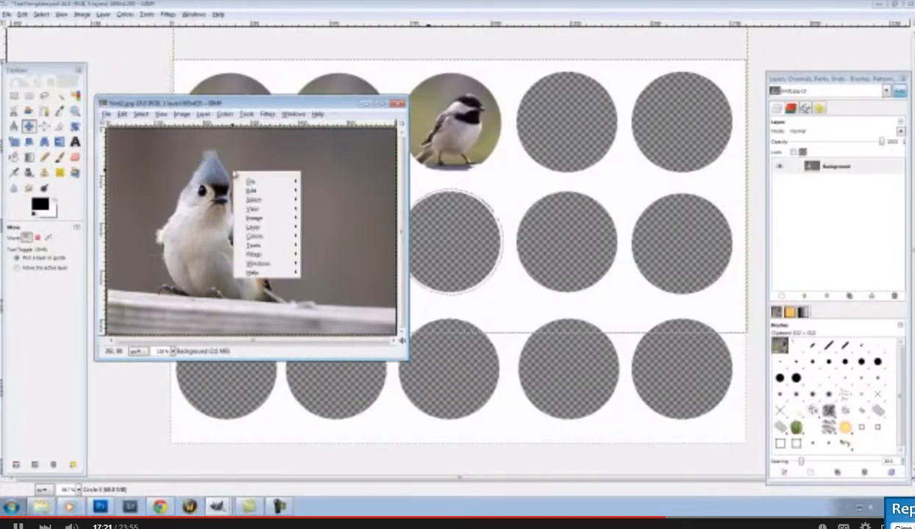
mouse_move(262, 192)
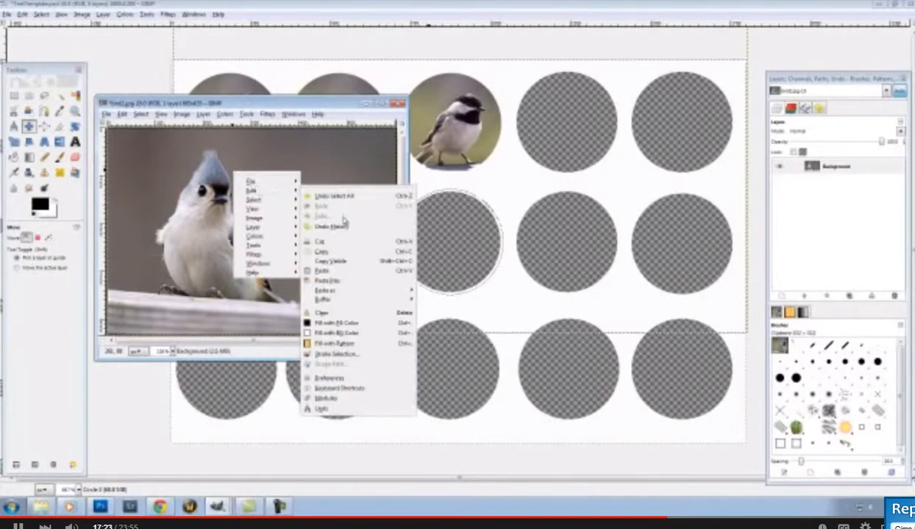
left_click(323, 251)
left_click(366, 106)
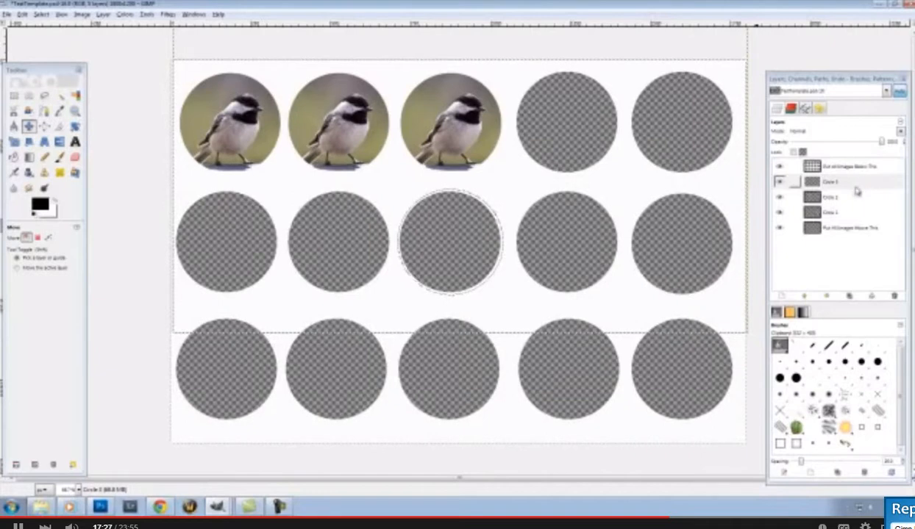
left_click(782, 296)
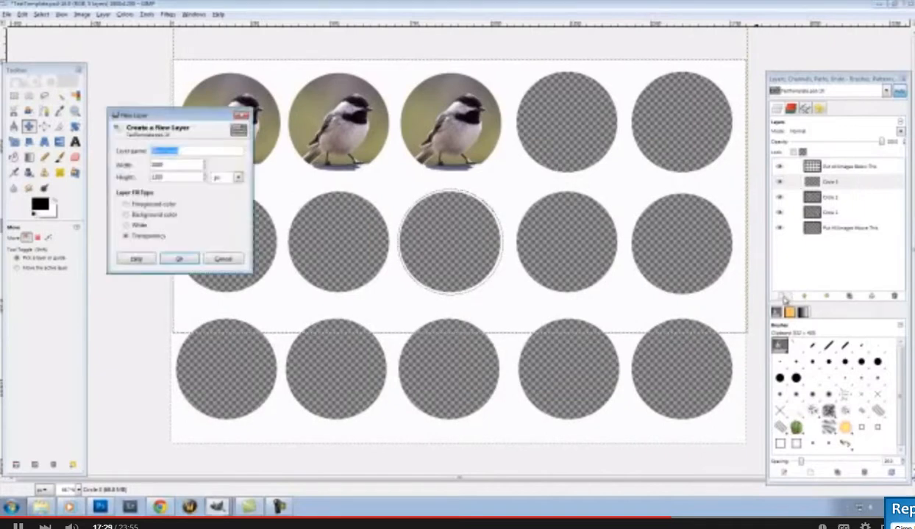
Create the transparent New Layer above Circle 3 and bring up the canvas Edit commands
left_click(180, 259)
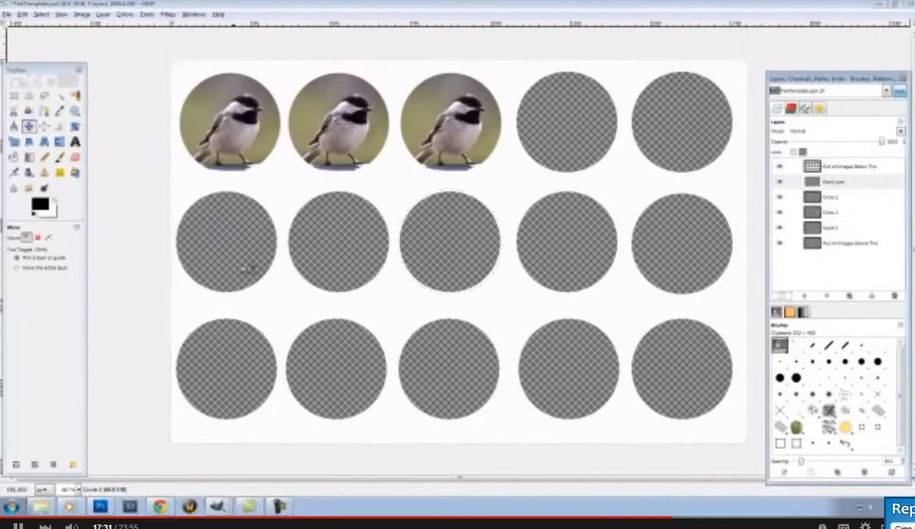
right_click(449, 263)
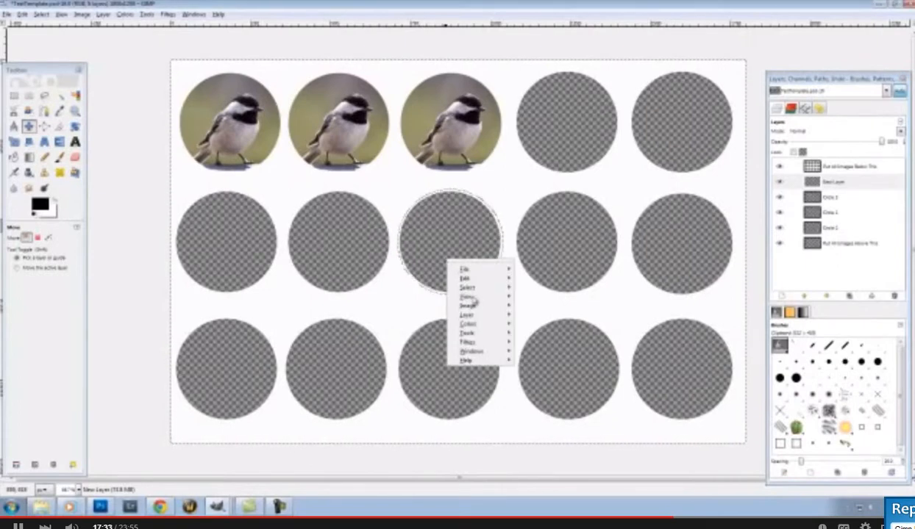
mouse_move(487, 287)
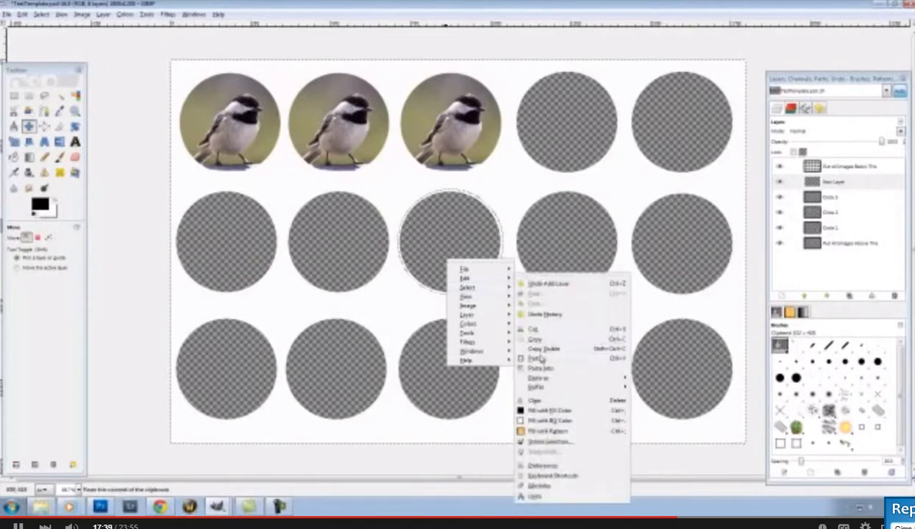
Paste the titmouse into the template and scale it down toward circle size
left_click(541, 359)
left_click_drag(465, 259, 479, 261)
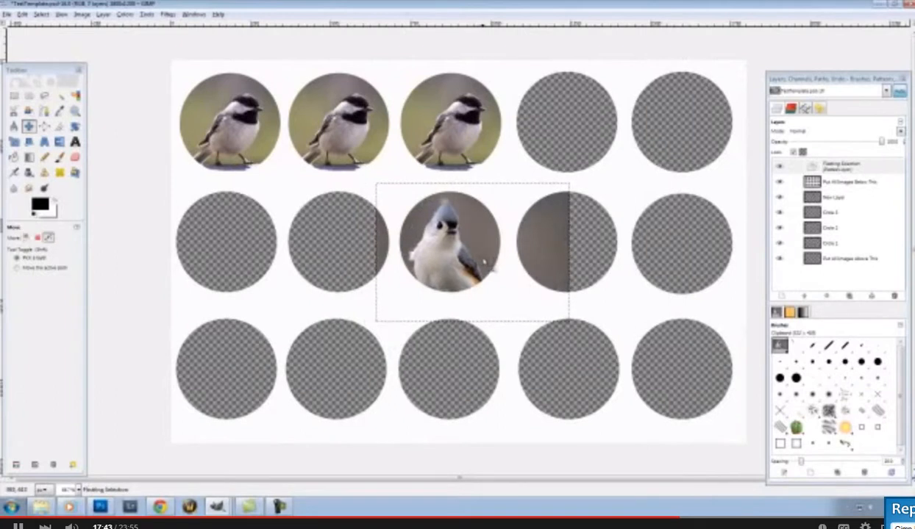
key("ctrl")
key("shift")
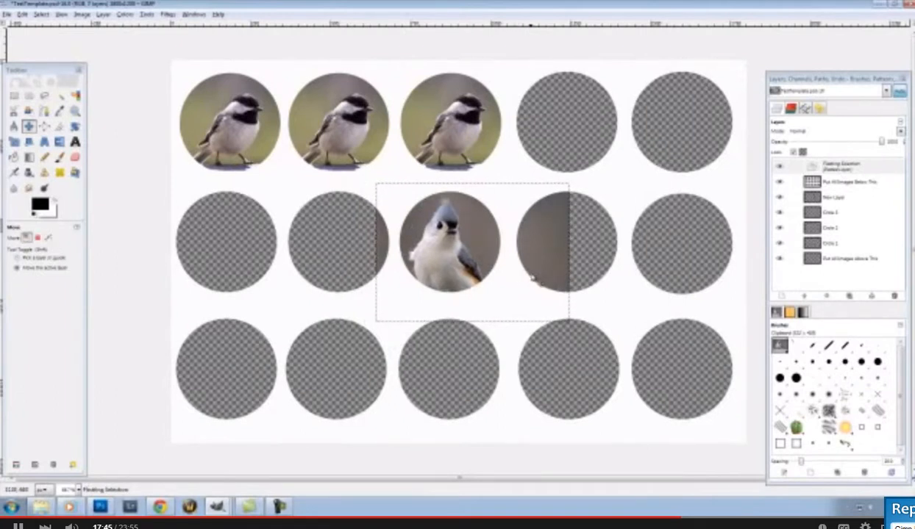
key("shift+s")
left_click(530, 278)
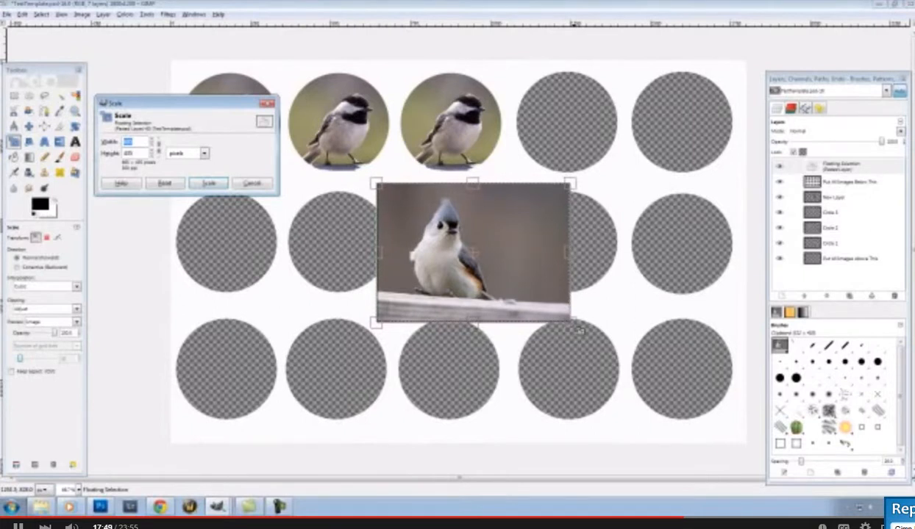
left_click_drag(582, 329, 506, 302)
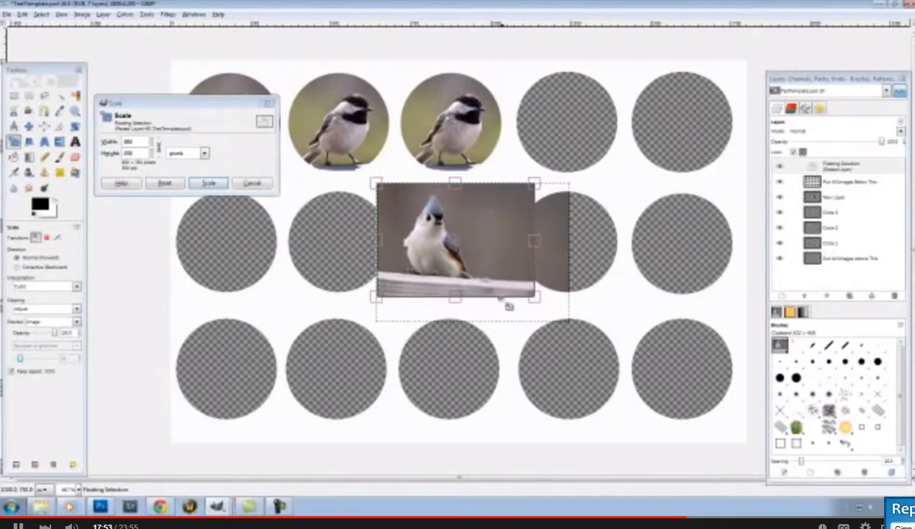
left_click(209, 185)
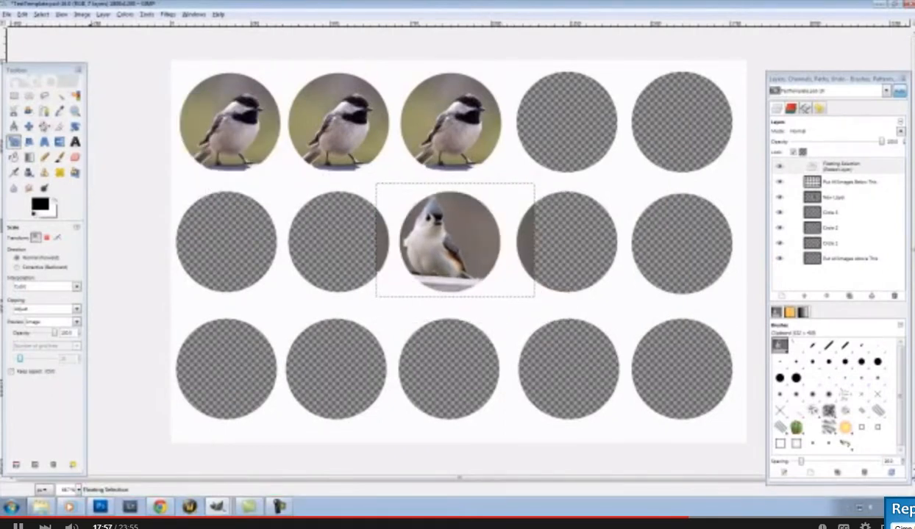
Shrink the titmouse further and centre it over the second row's middle circle
key("m")
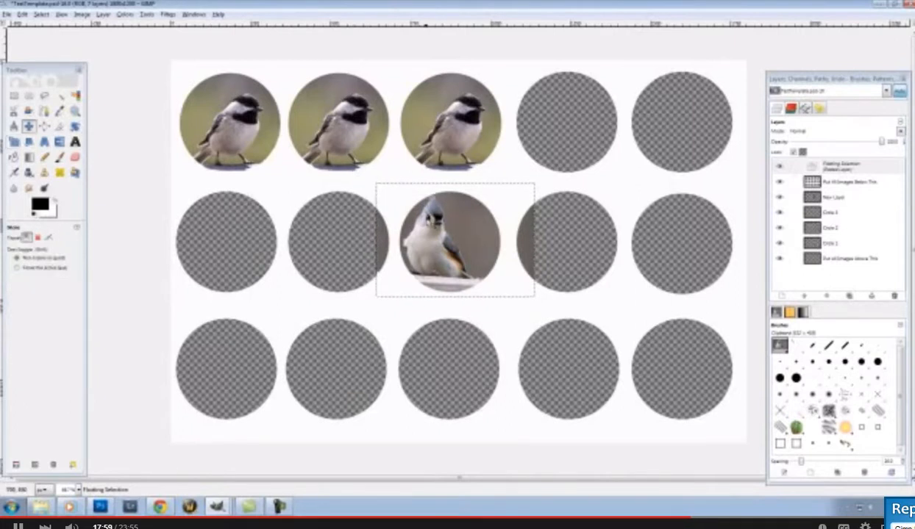
mouse_move(433, 225)
left_mouse_down()
mouse_move(448, 226)
mouse_move(446, 234)
left_mouse_up()
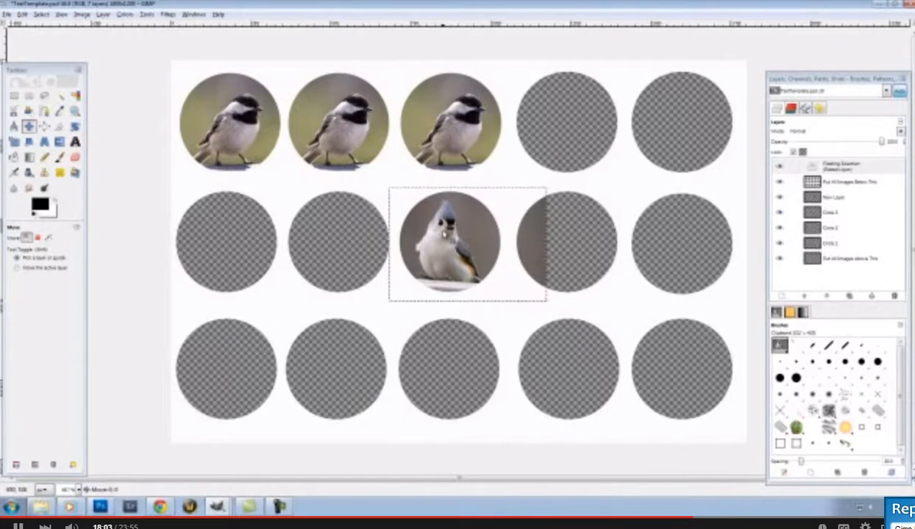
key("shift+s")
left_click(545, 299)
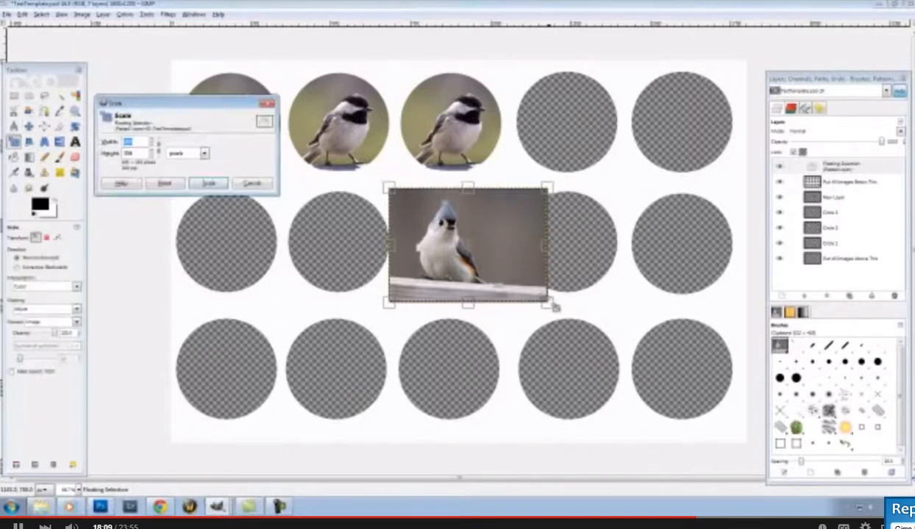
left_click_drag(554, 308, 538, 297)
key("Return")
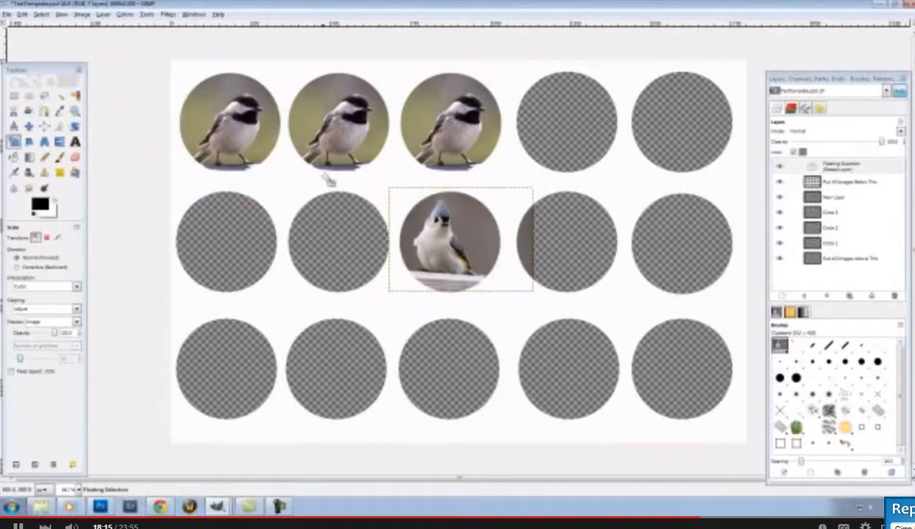
key("m")
left_click_drag(445, 234, 441, 233)
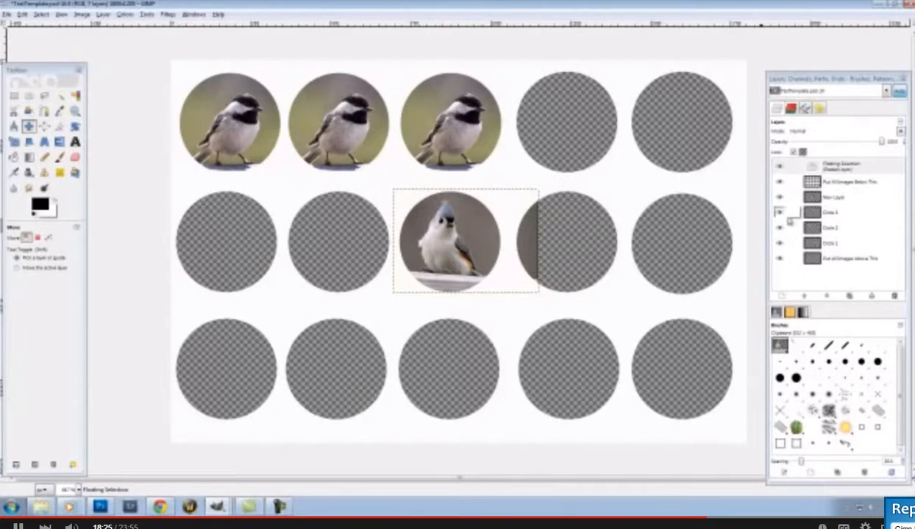
Anchor the floating titmouse selection onto New Layer
left_click(844, 169)
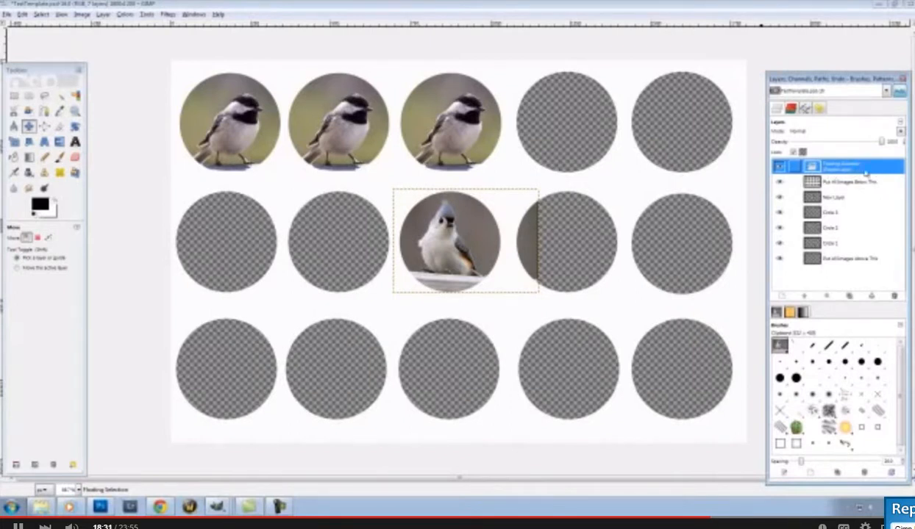
right_click(876, 172)
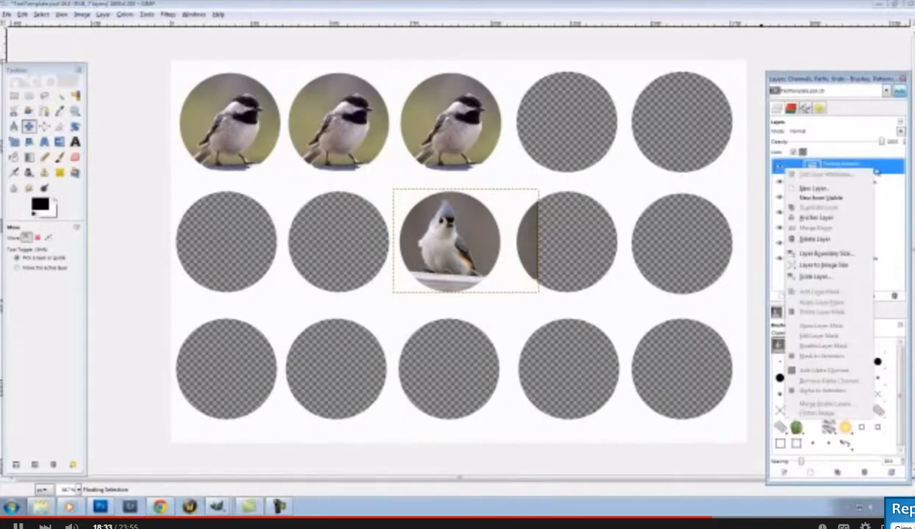
left_click(817, 218)
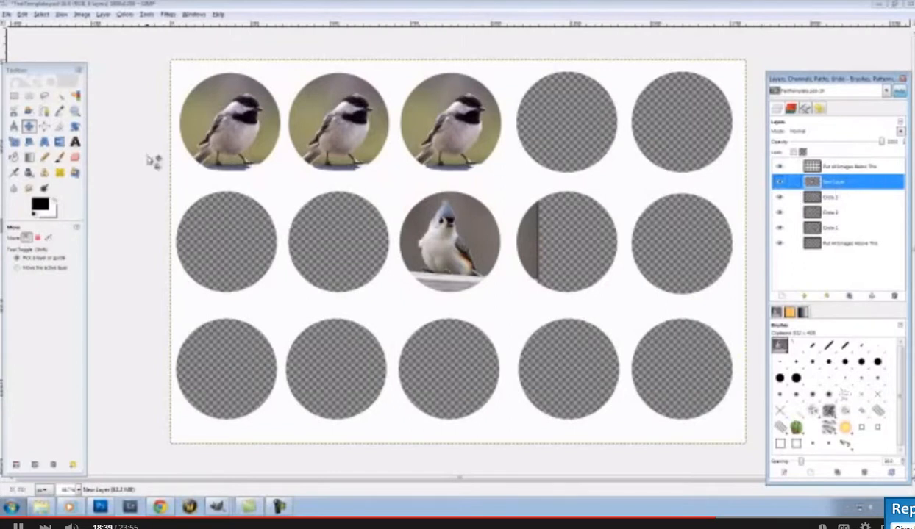
Draw an elliptical selection fitted tightly around the titmouse circle
left_click(28, 96)
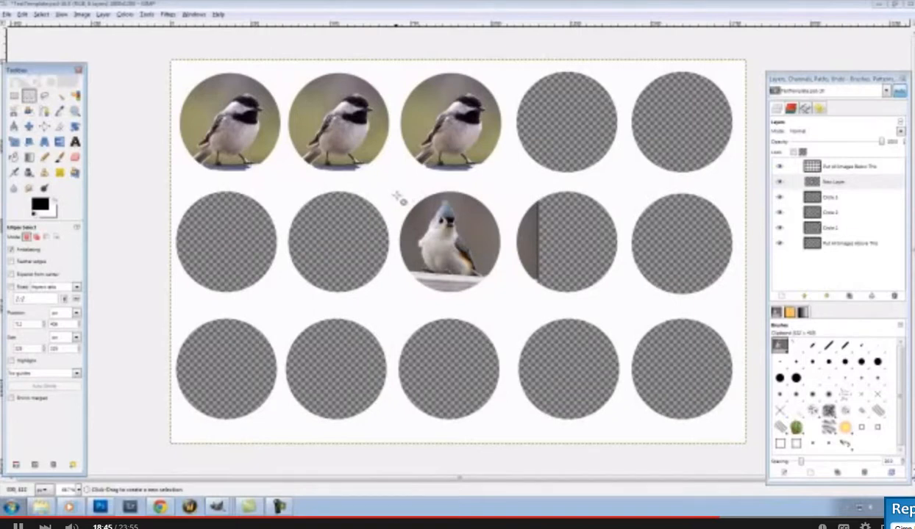
left_click_drag(395, 196, 511, 303)
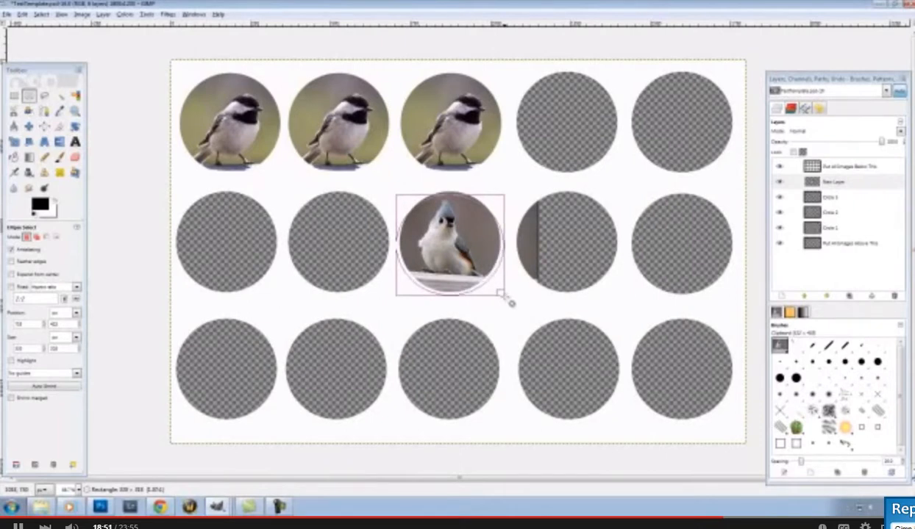
left_click_drag(511, 302, 507, 302)
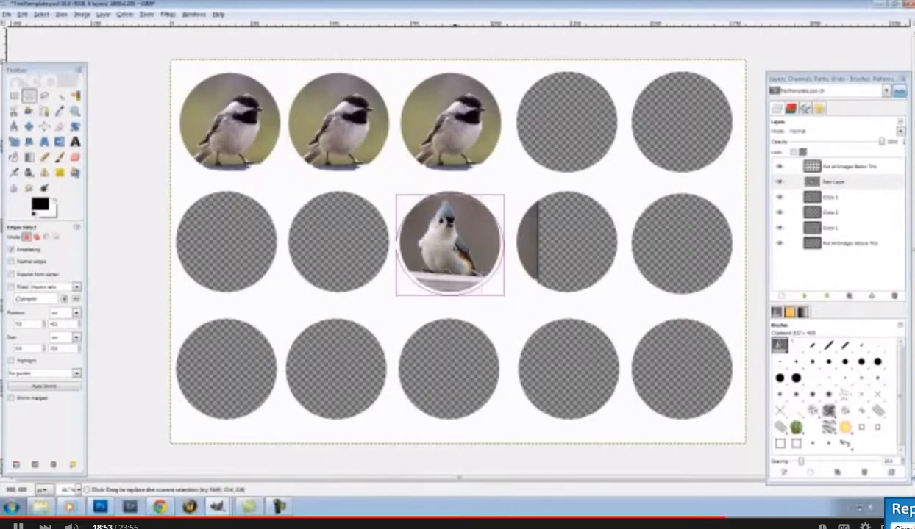
left_click_drag(455, 248, 455, 245)
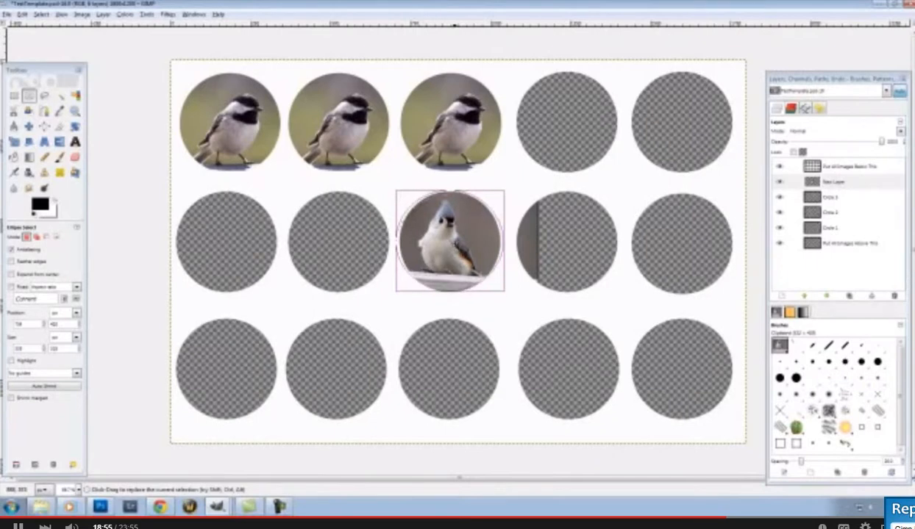
left_click_drag(458, 294, 463, 298)
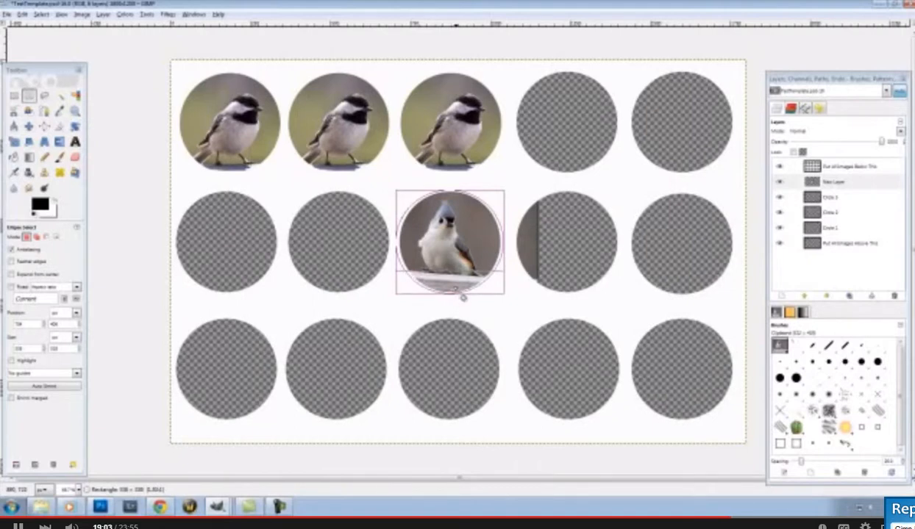
left_click_drag(463, 297, 463, 298)
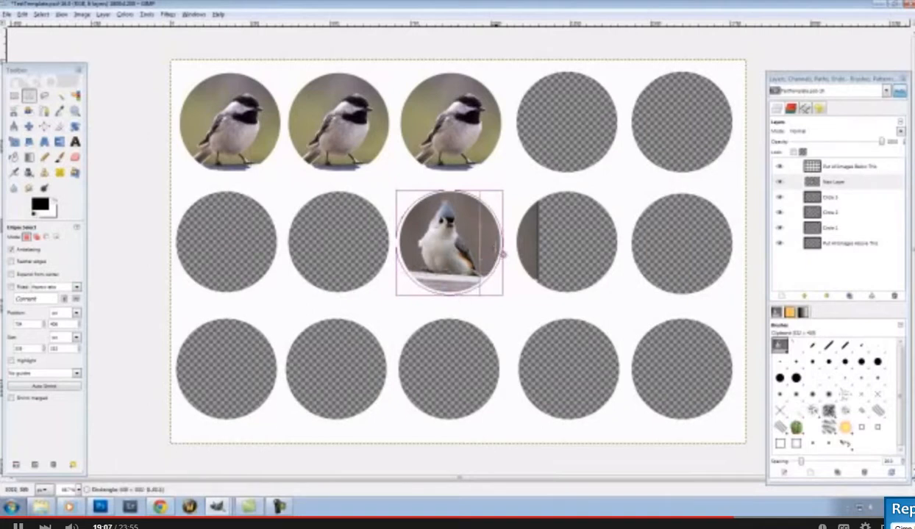
left_click_drag(397, 243, 400, 237)
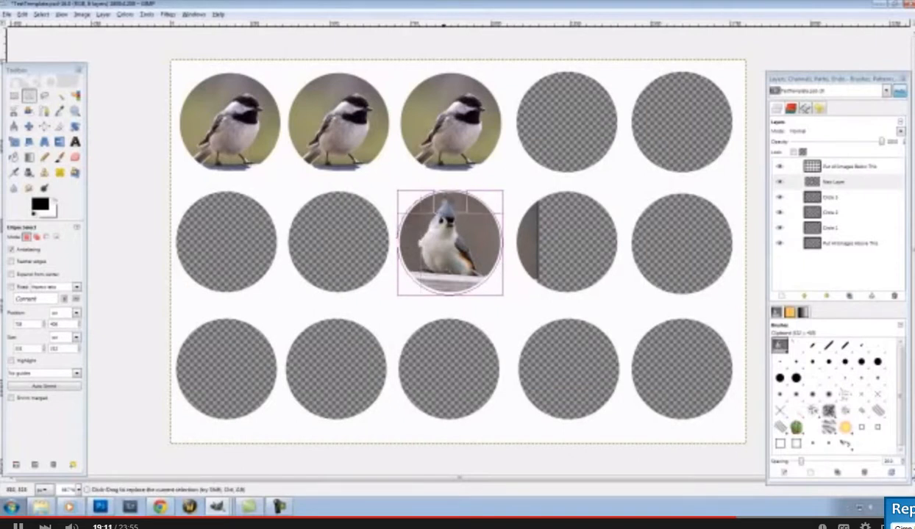
left_click_drag(450, 193, 450, 191)
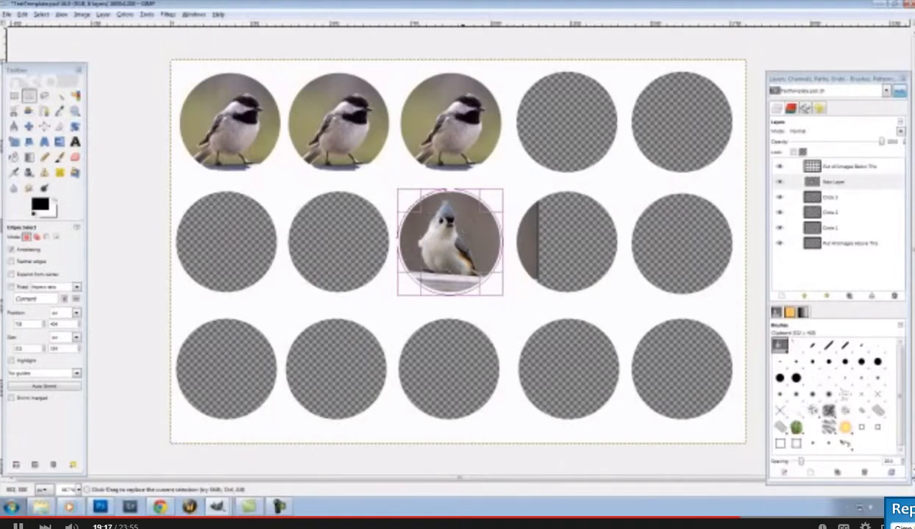
Invert the selection to everything outside the titmouse circle
right_click(459, 238)
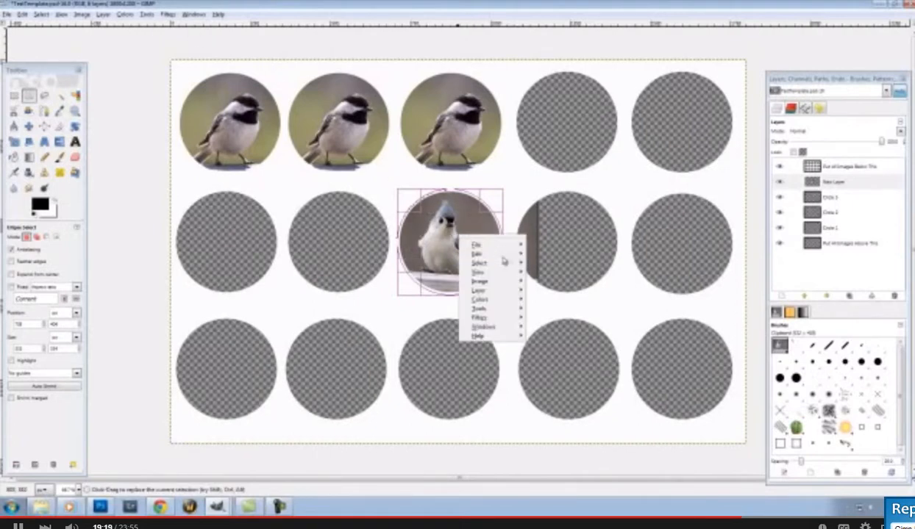
mouse_move(502, 269)
left_click(567, 295)
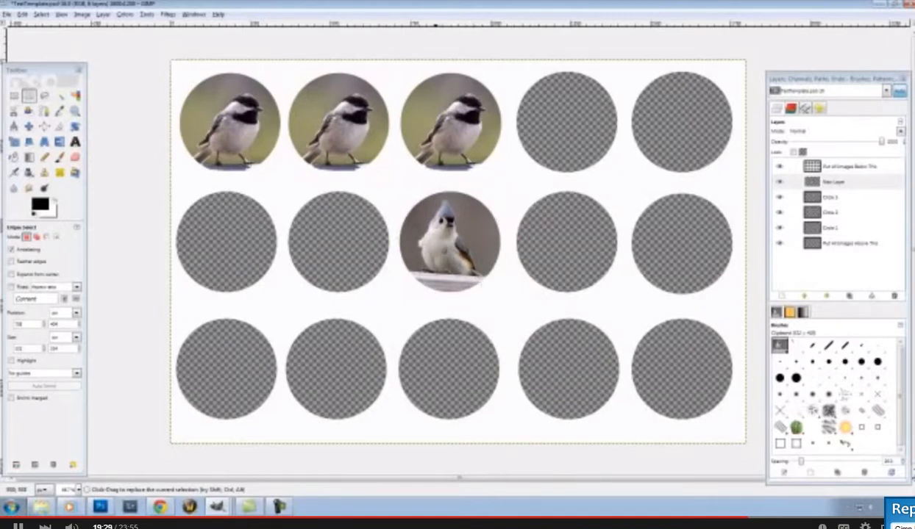
Drag the round titmouse into the first circle of row 2 and align it
key("m")
left_click_drag(460, 236, 240, 249)
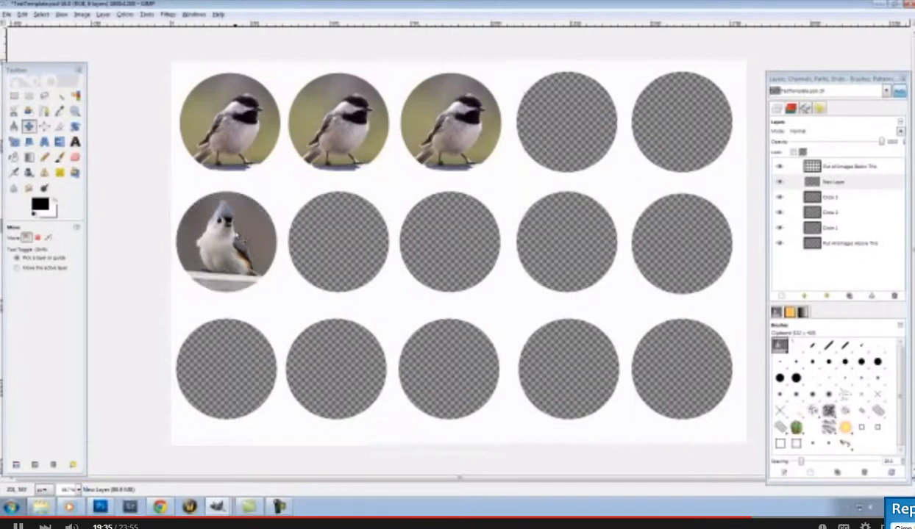
left_click_drag(235, 234, 236, 237)
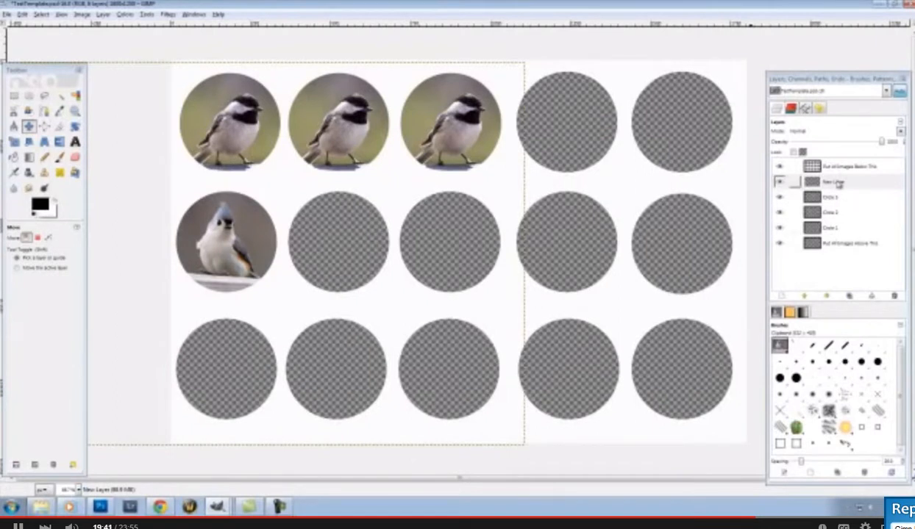
Rename the New Layer to 'Bird 1'
double_click(837, 183)
type("Bird 1 Circle 1")
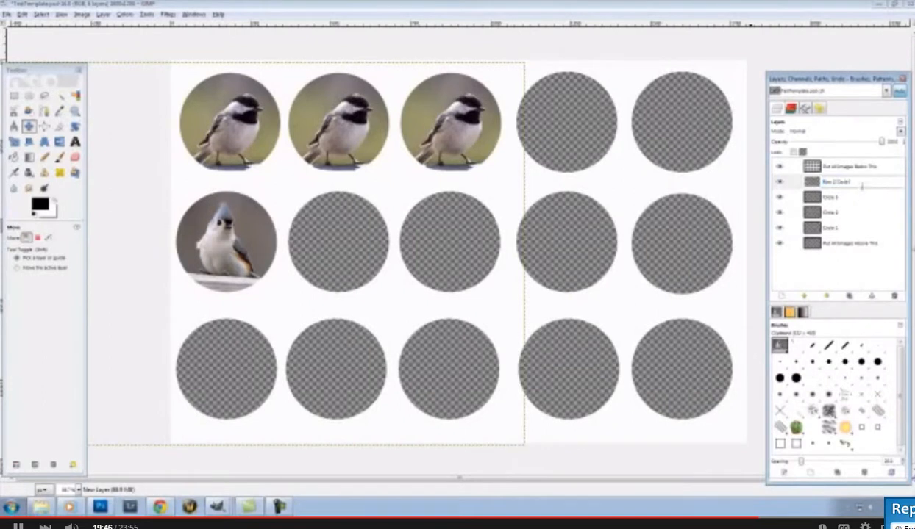
key("Return")
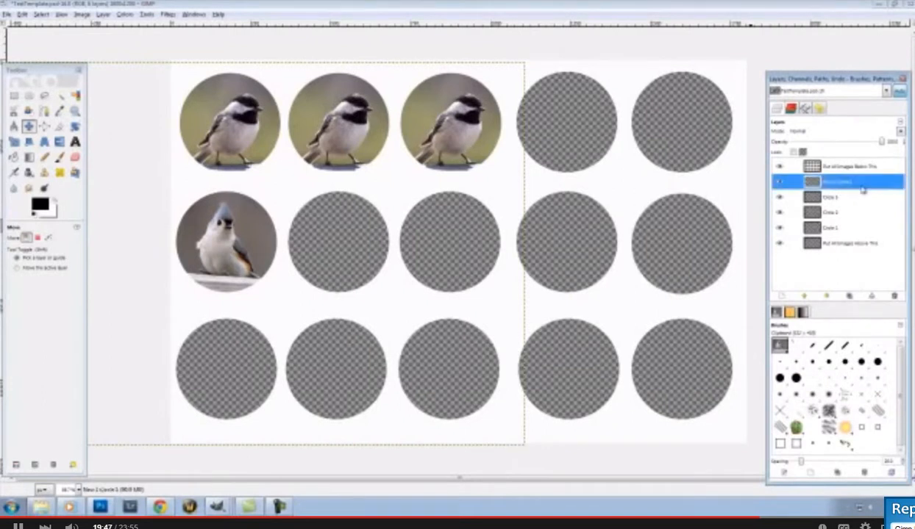
Duplicate the titmouse layer, move the copy into row 2's second circle, and name it Row 2 Circle 2
right_click(860, 184)
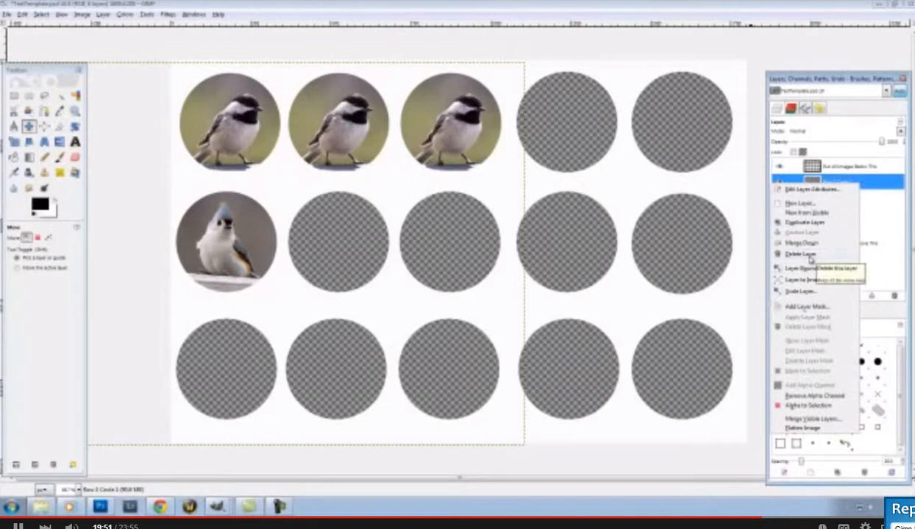
left_click(805, 222)
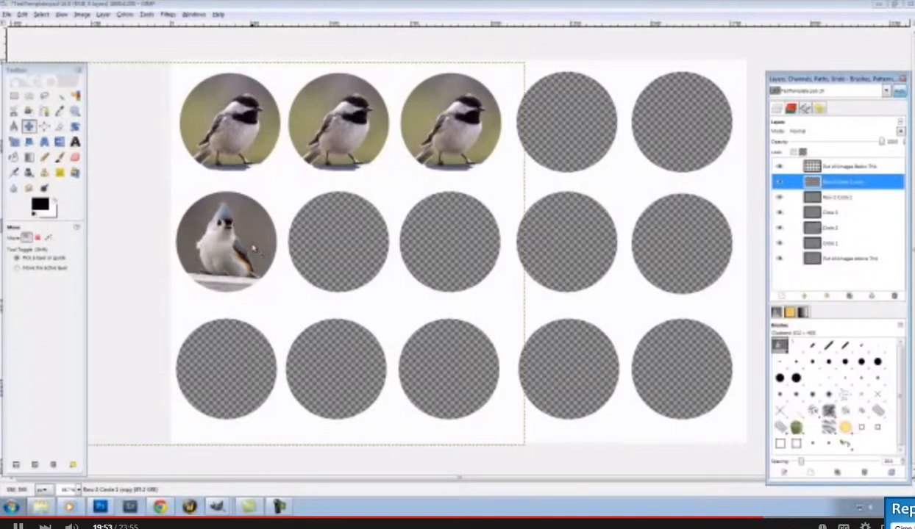
left_click_drag(246, 244, 358, 243)
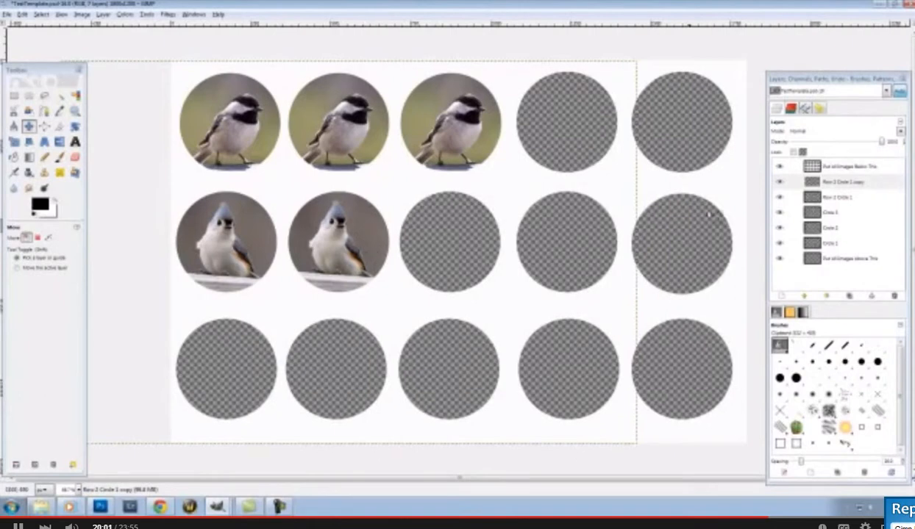
double_click(830, 181)
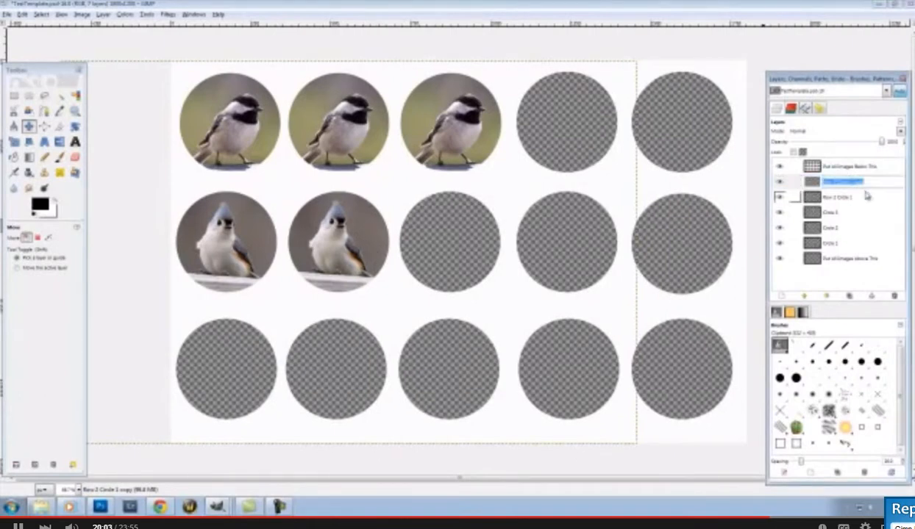
left_click_drag(877, 181, 849, 181)
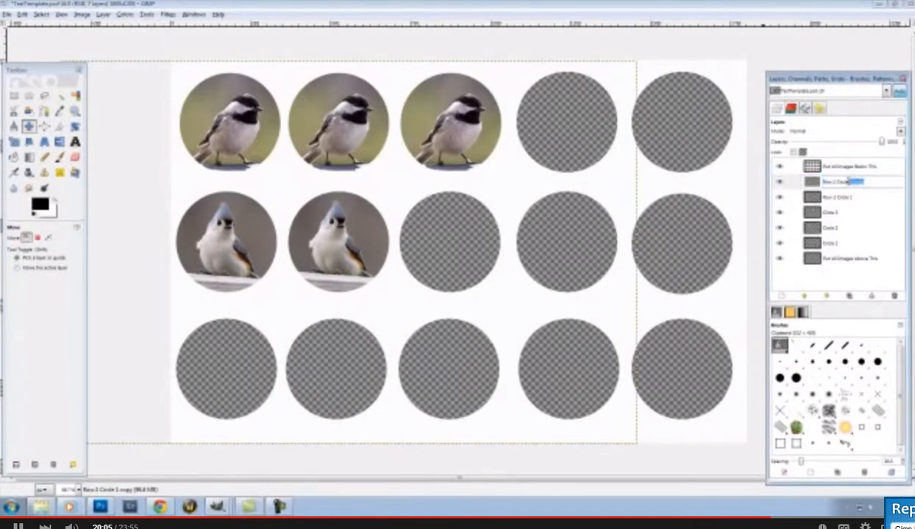
type("2")
key("Return")
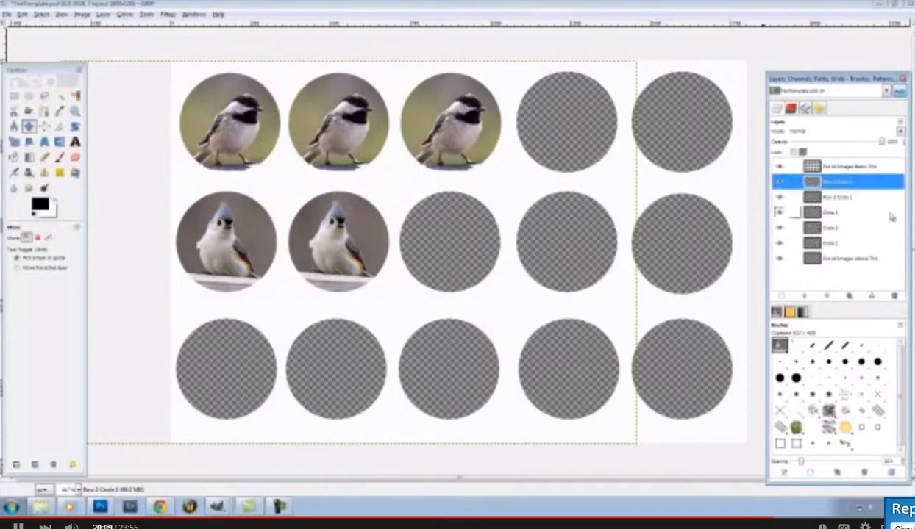
Duplicate Row 2 Circle 2, fit the copy inside row 2's third circle, and name it Row 2 Circle 3
right_click(874, 184)
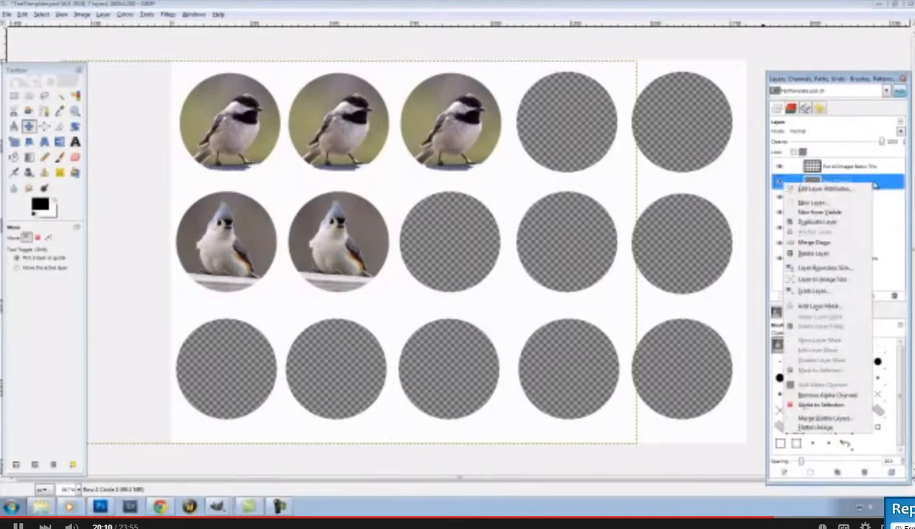
left_click(829, 223)
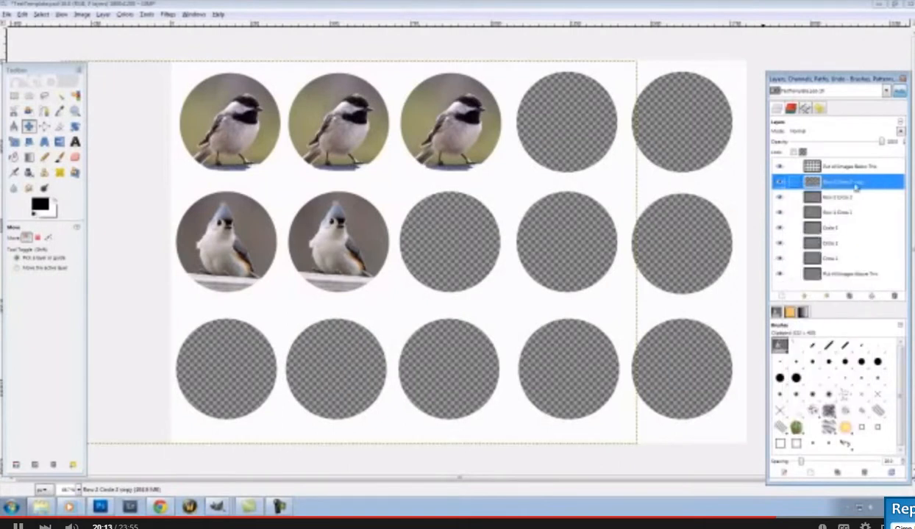
left_click_drag(356, 231, 471, 241)
left_click_drag(469, 243, 467, 250)
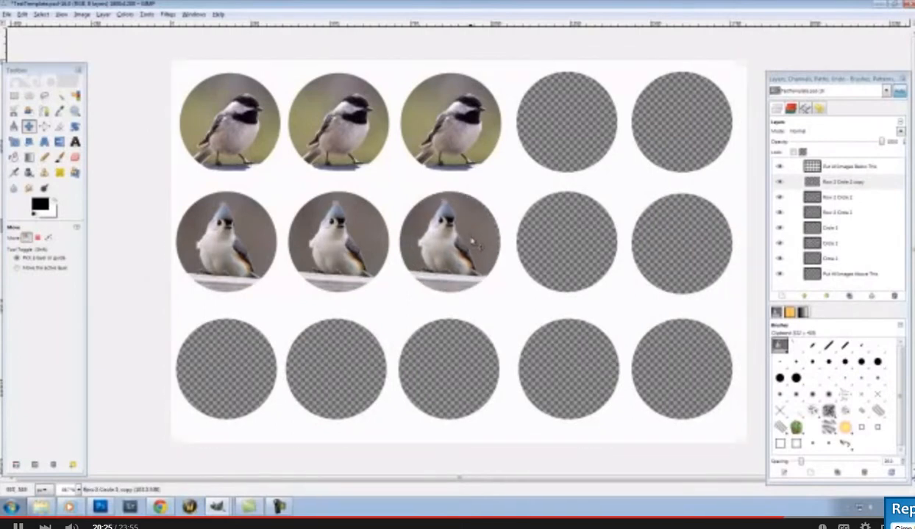
double_click(856, 189)
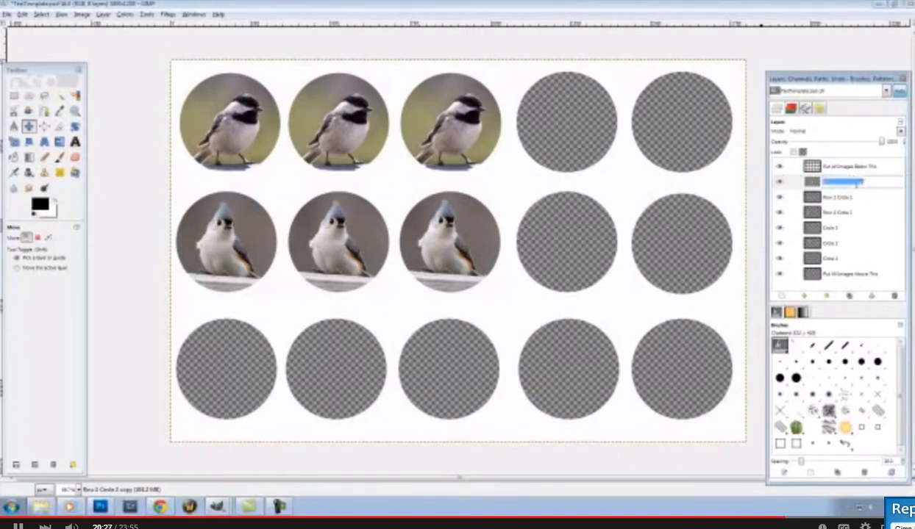
key("BackSpace")
key("BackSpace")
key("BackSpace")
key("BackSpace")
key("BackSpace")
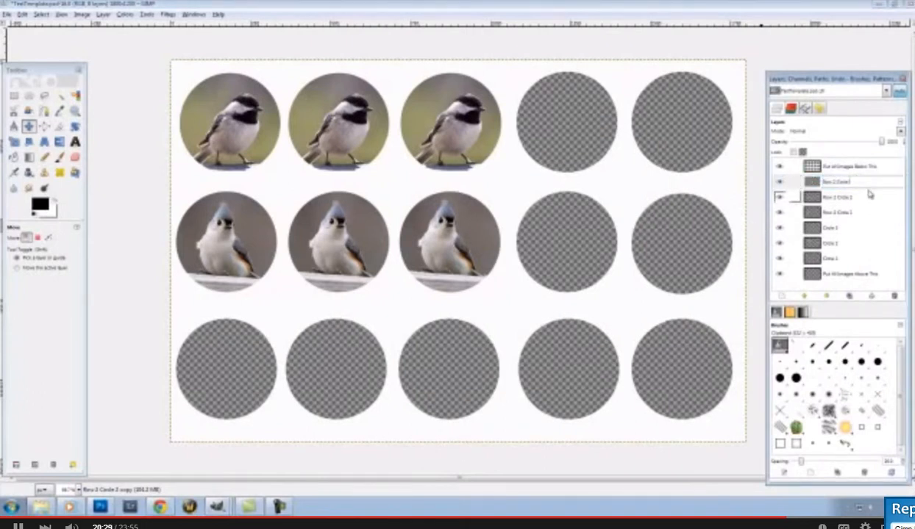
type("3")
key("Return")
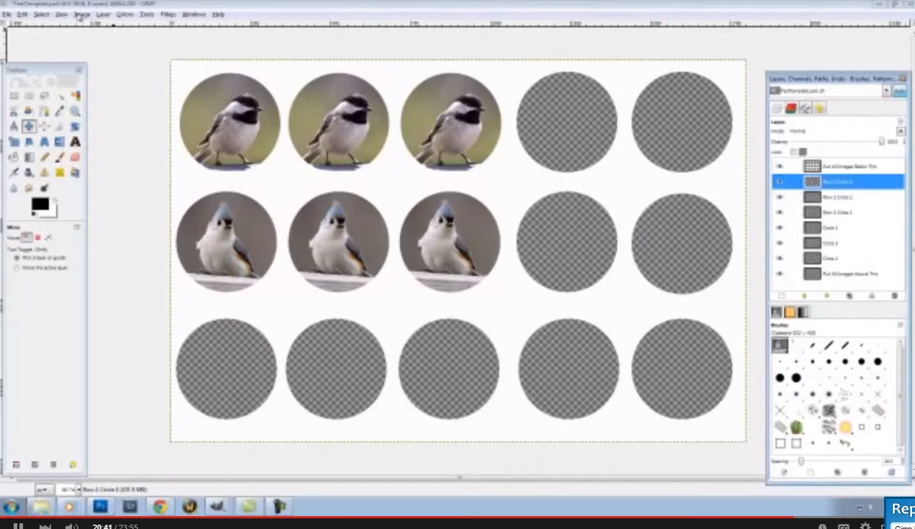
Select the 'Put All Images Below This' layer and apply Layer > Merge Down
left_click(107, 14)
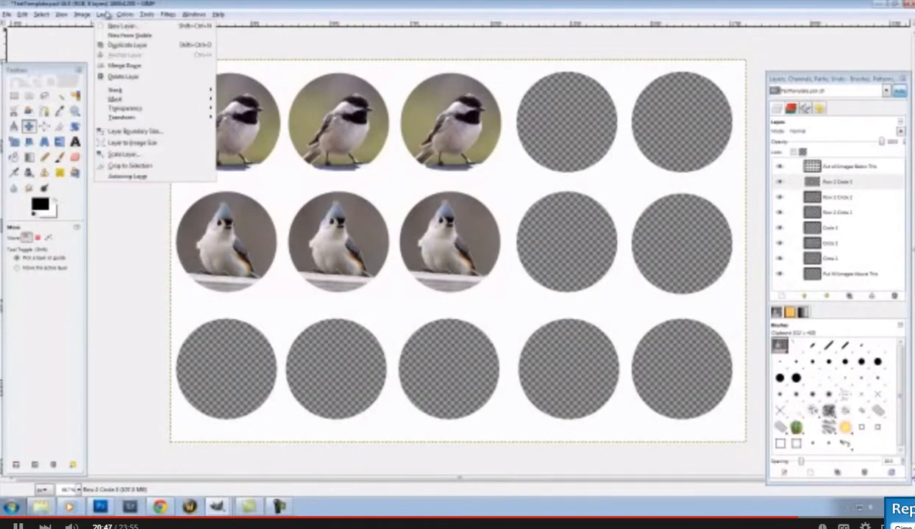
mouse_move(168, 14)
left_click(397, 9)
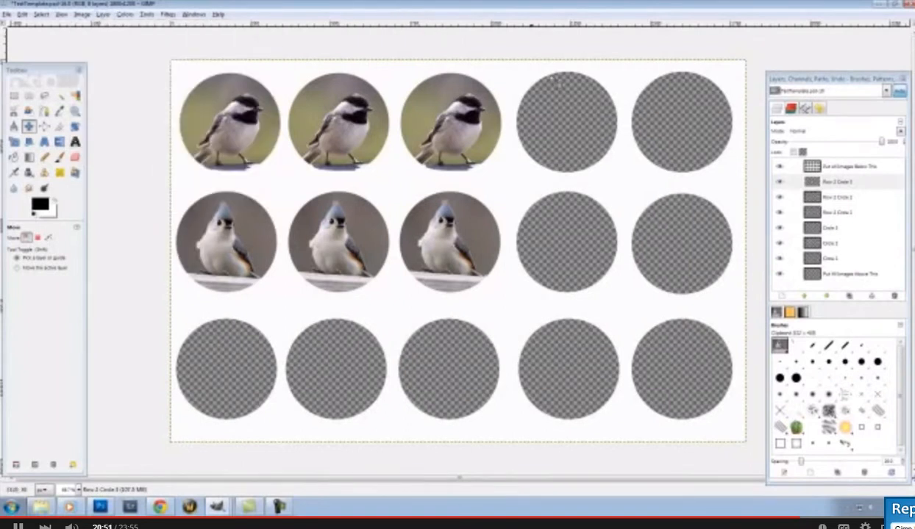
left_click(860, 172)
left_click(862, 168)
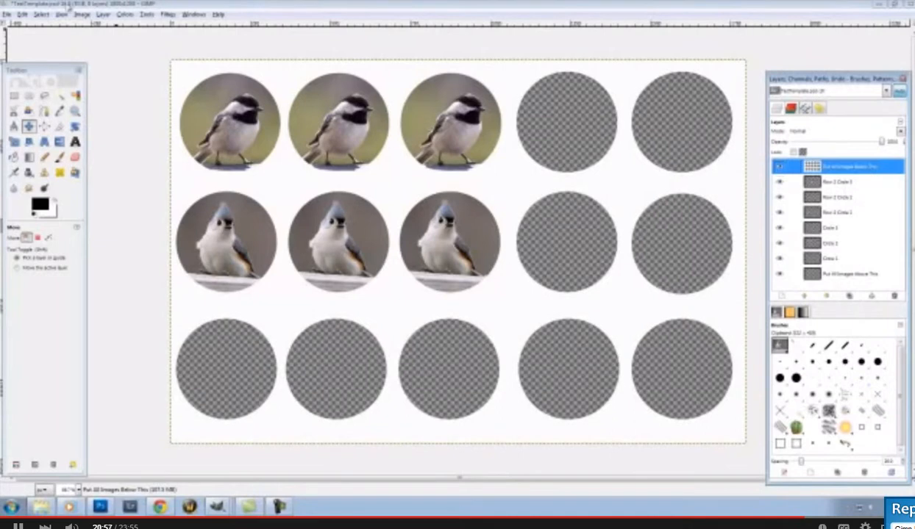
left_click(102, 15)
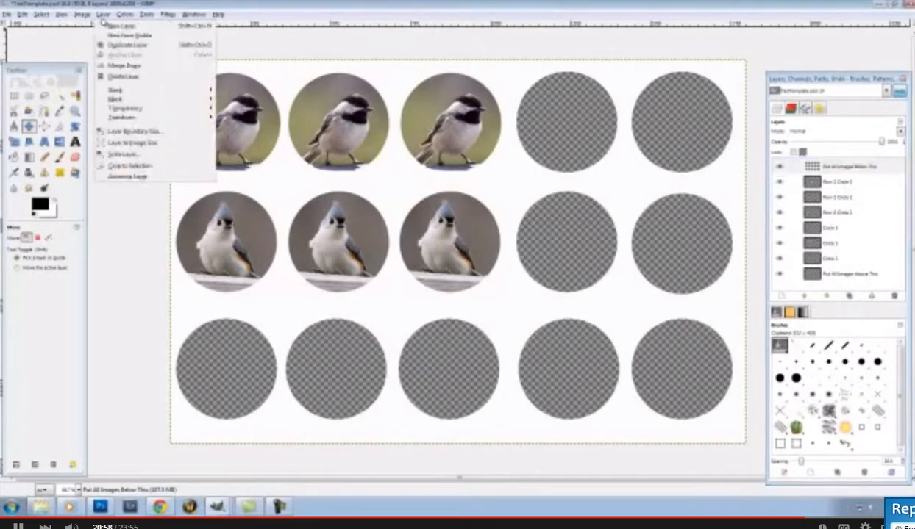
left_click(129, 66)
Reselect the 'Put All Images Below This' layer and head for the Image menu's Flatten Image
left_click(83, 15)
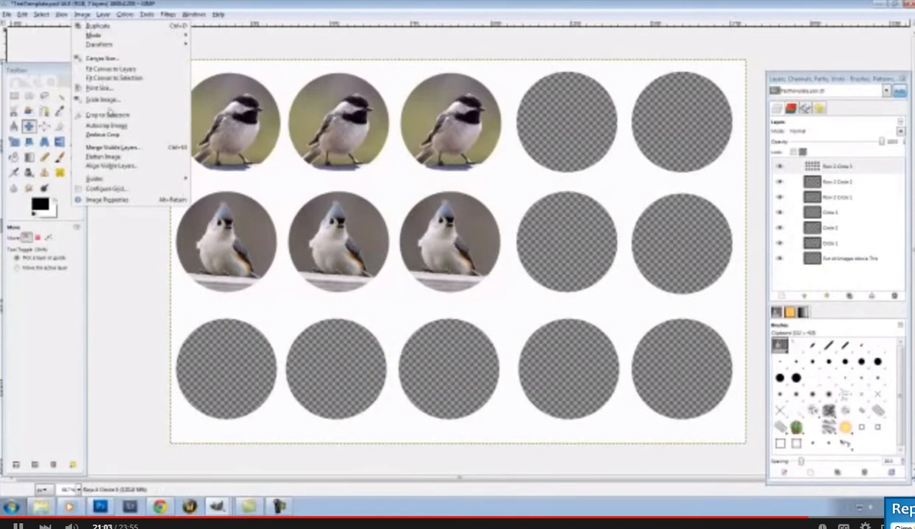
left_click(344, 4)
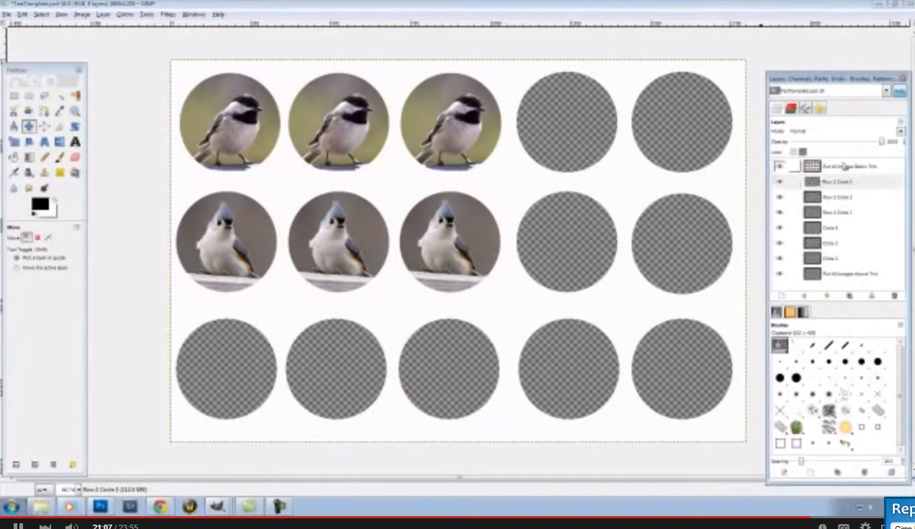
left_click(843, 167)
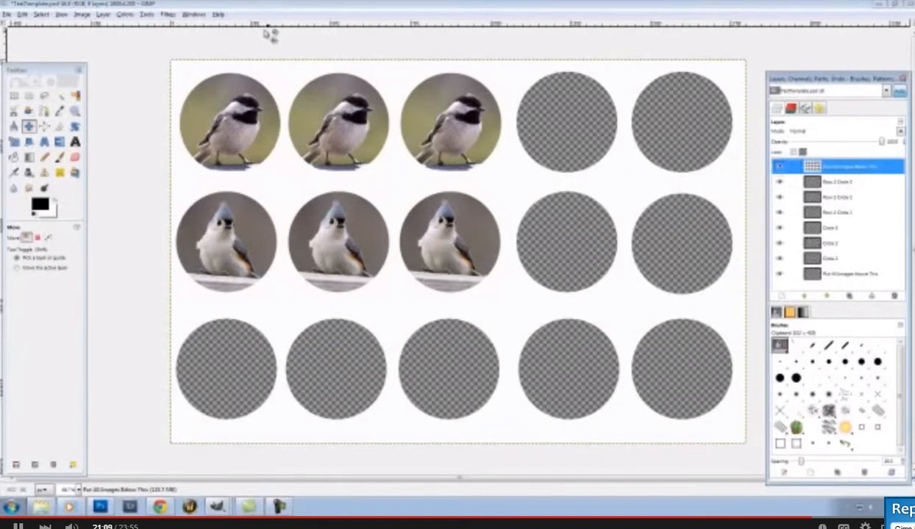
left_click(102, 14)
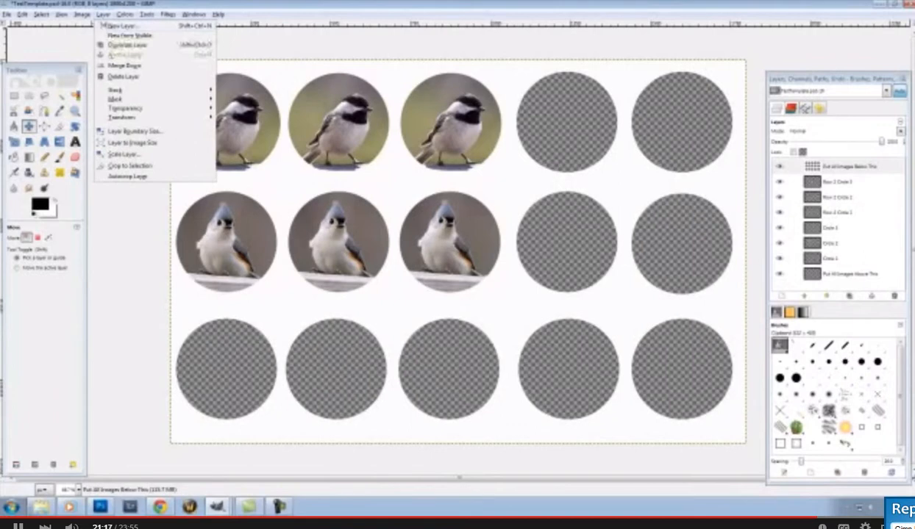
mouse_move(79, 16)
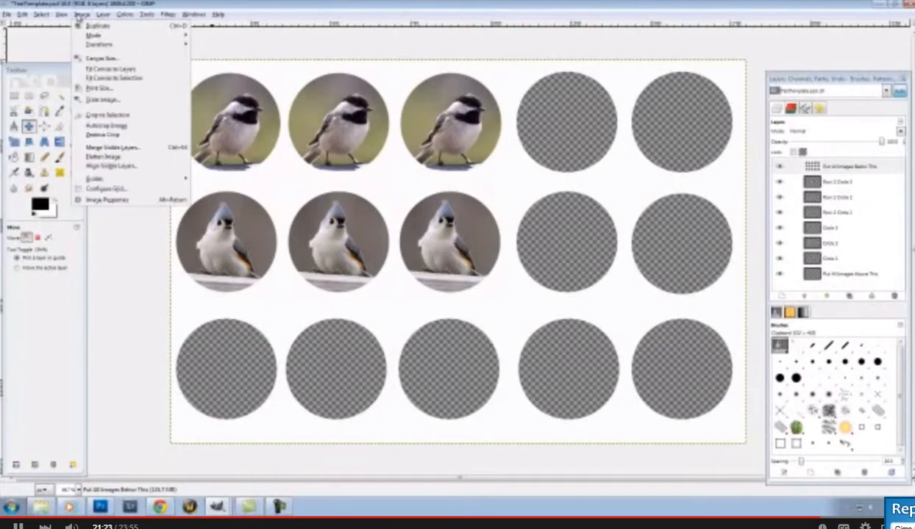
left_click(121, 158)
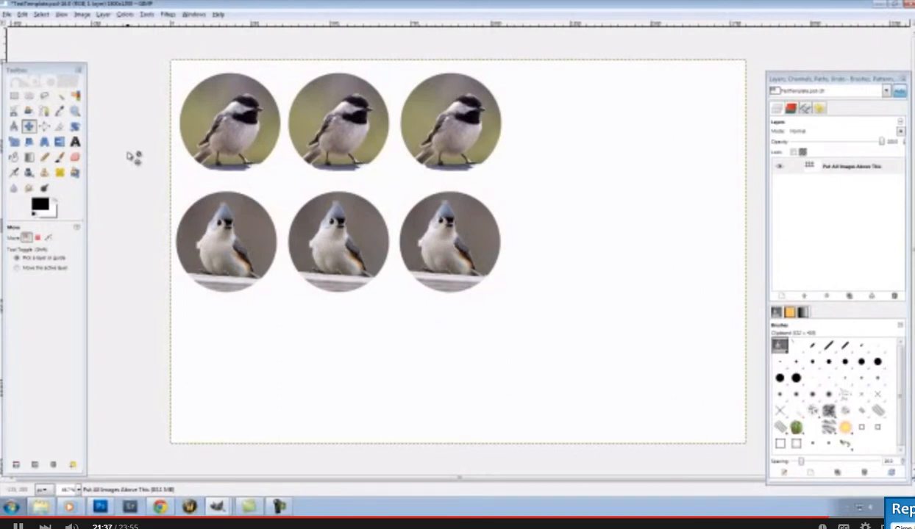
left_click(8, 14)
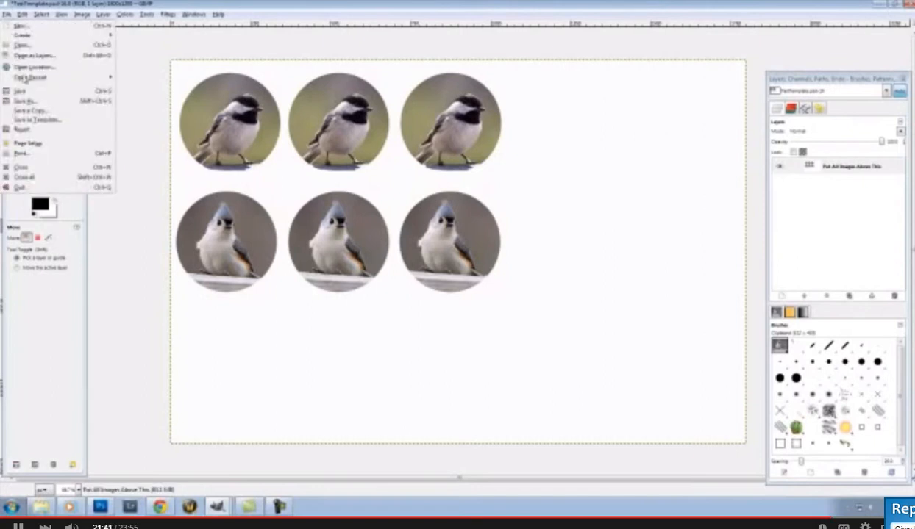
left_click(36, 101)
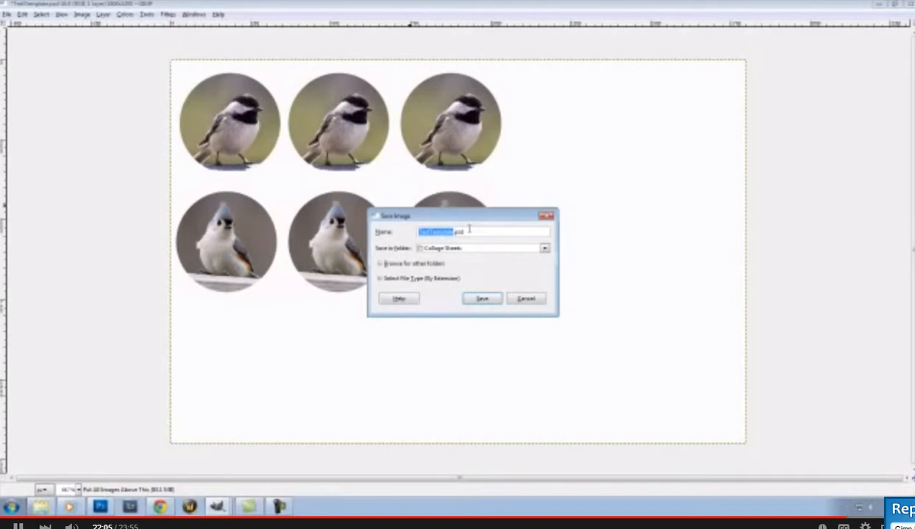
left_click(526, 298)
key("ctrl+z")
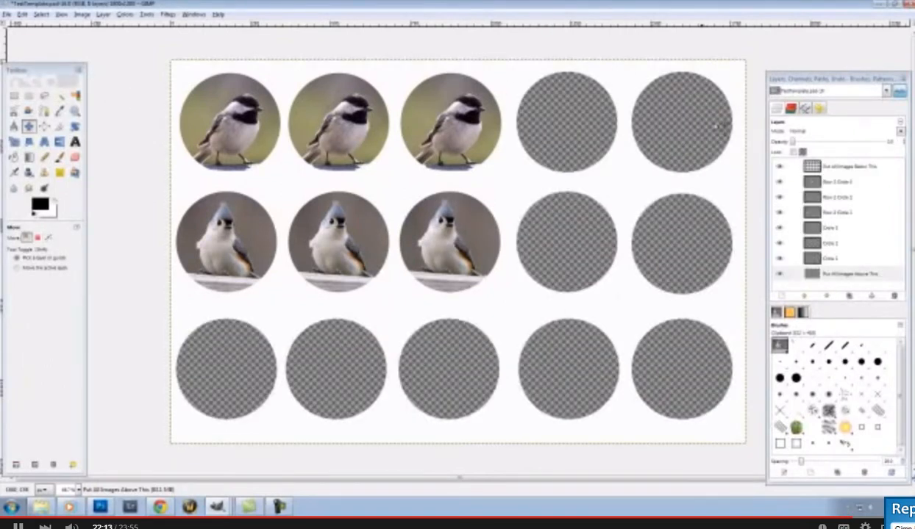
Flatten the collage into a single layer from the 'Put All Images Below This' layer
left_click(859, 170)
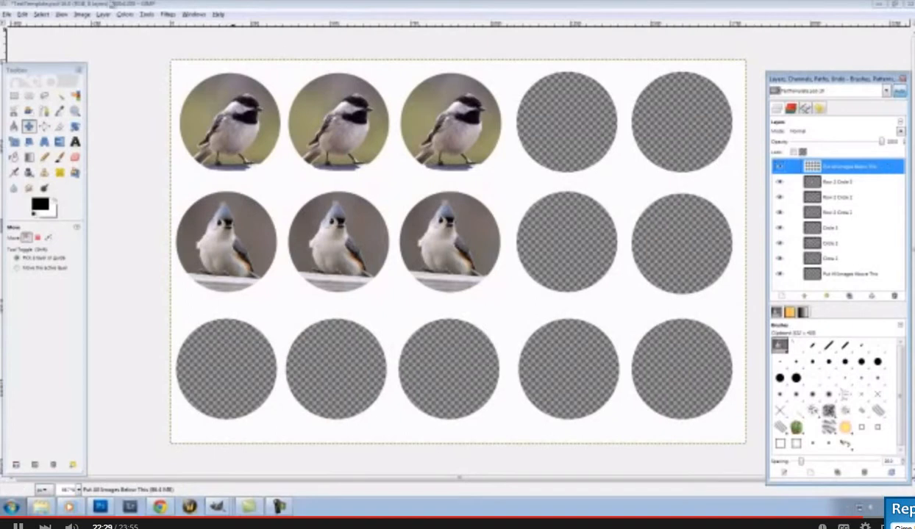
left_click(82, 14)
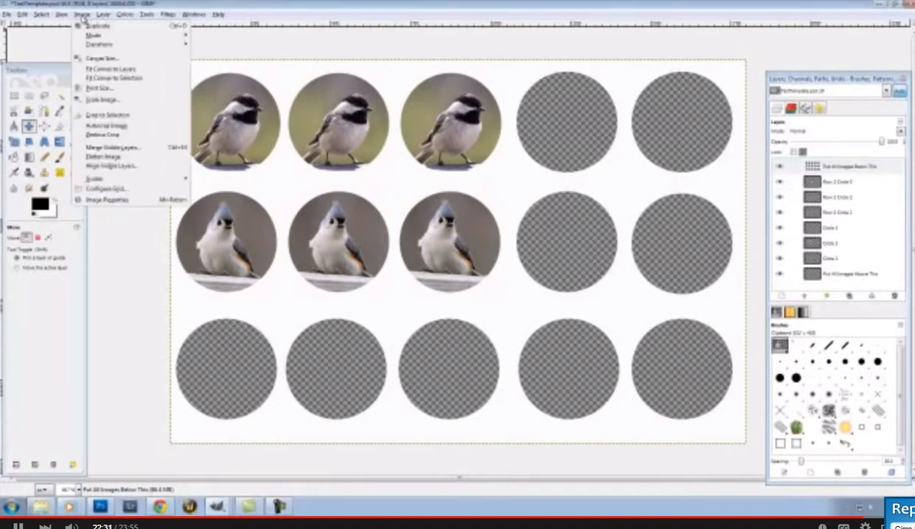
left_click(125, 158)
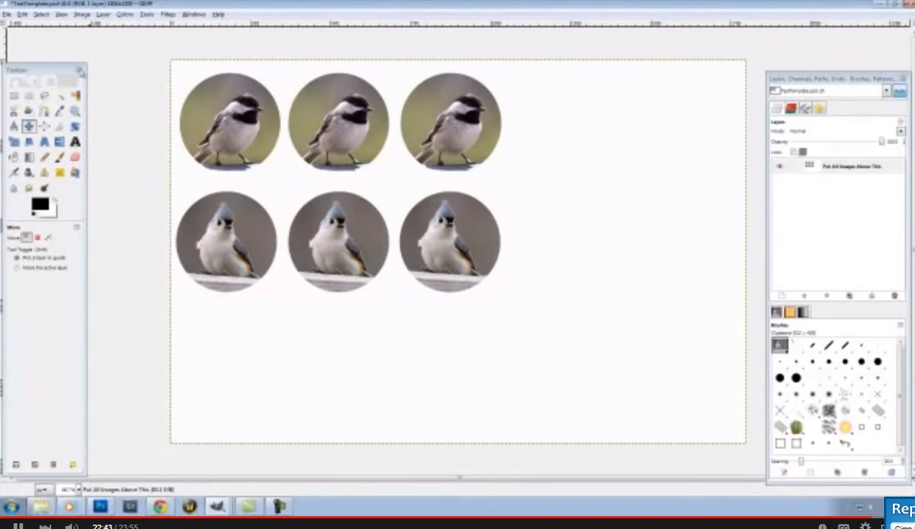
Bring up File > Save As, then cancel without saving
left_click(9, 14)
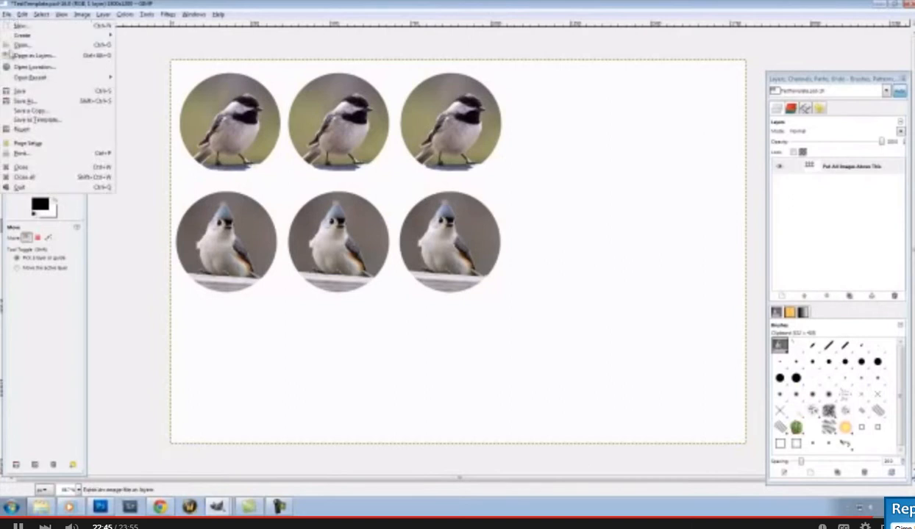
left_click(31, 101)
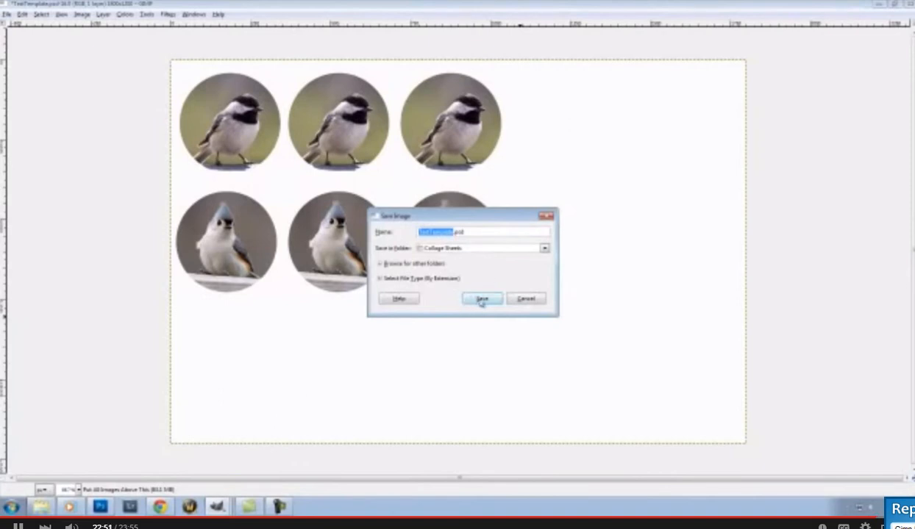
left_click(539, 302)
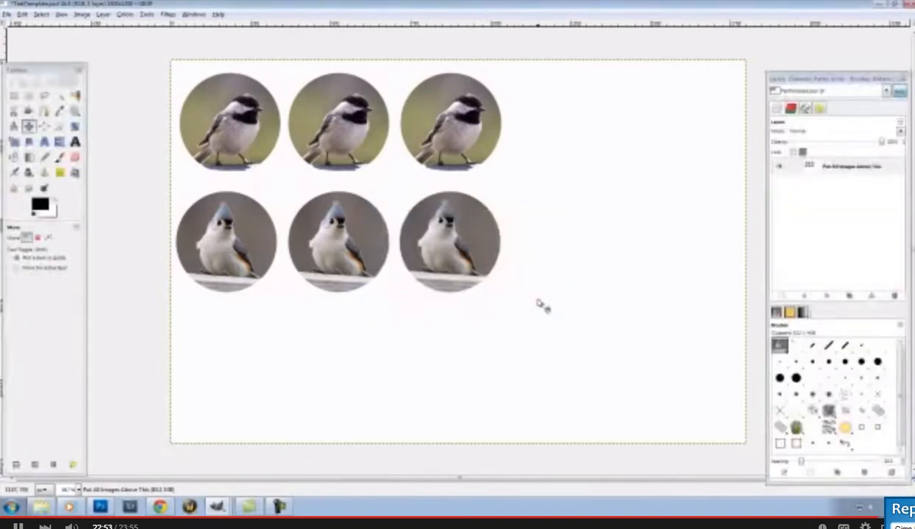